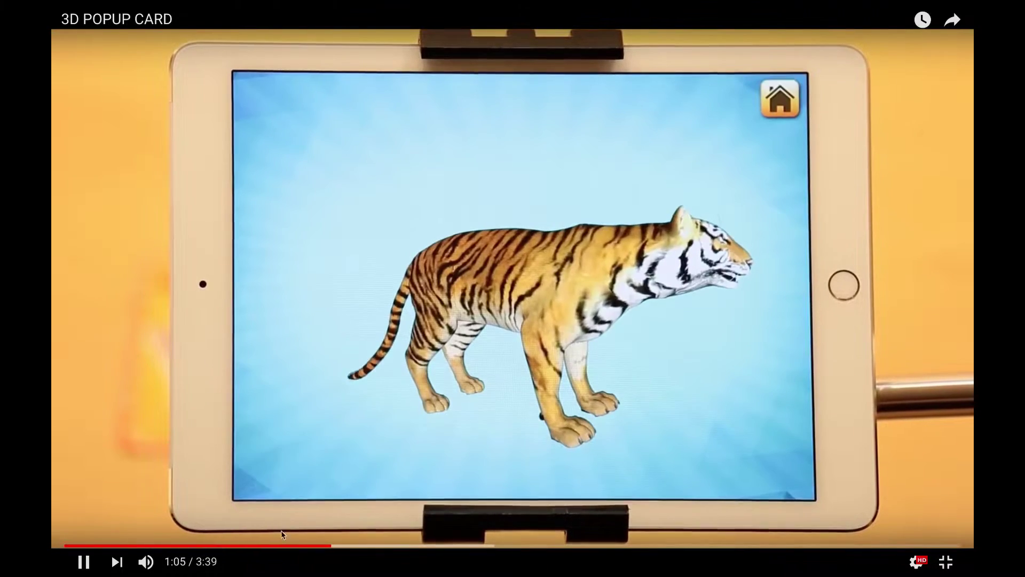
Review the tiger card scene in the 3D POPUP CARD video, exit full screen and switch to Unity
{"action": "left_click", "coordinate": [283, 546]}
{"action": "left_click", "coordinate": [726, 280]}
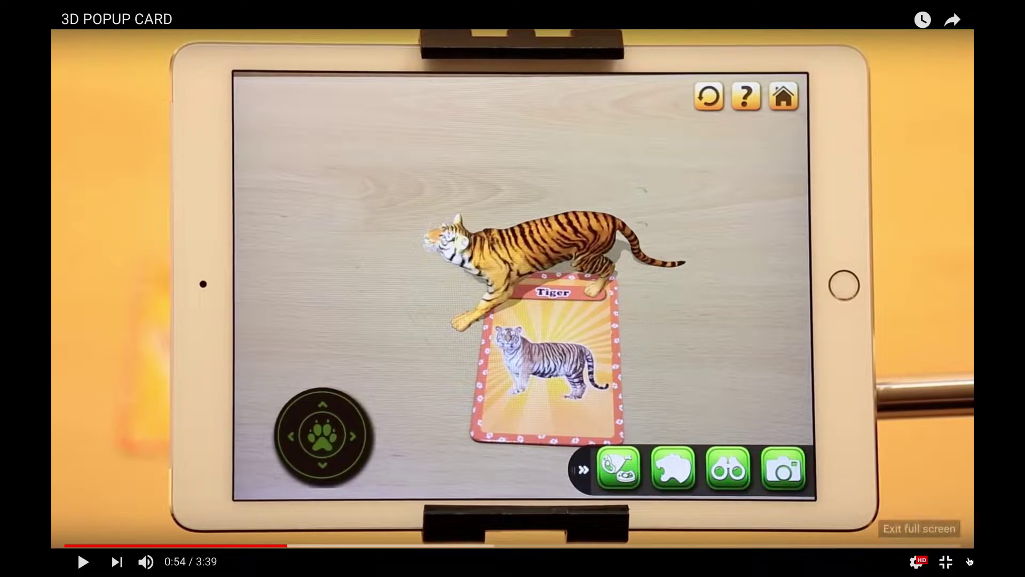
{"action": "left_click", "coordinate": [946, 562]}
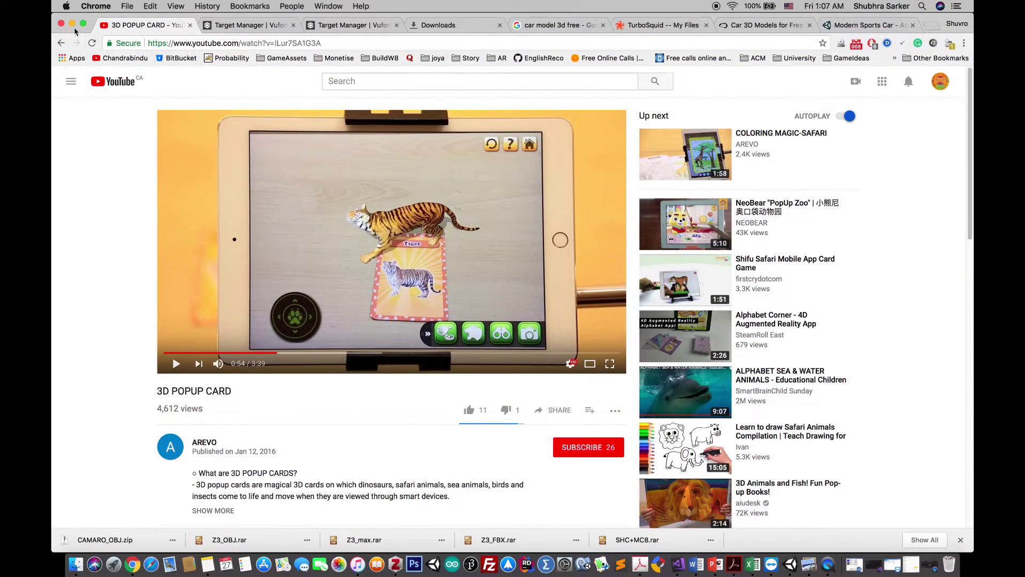
{"action": "left_click", "coordinate": [72, 23]}
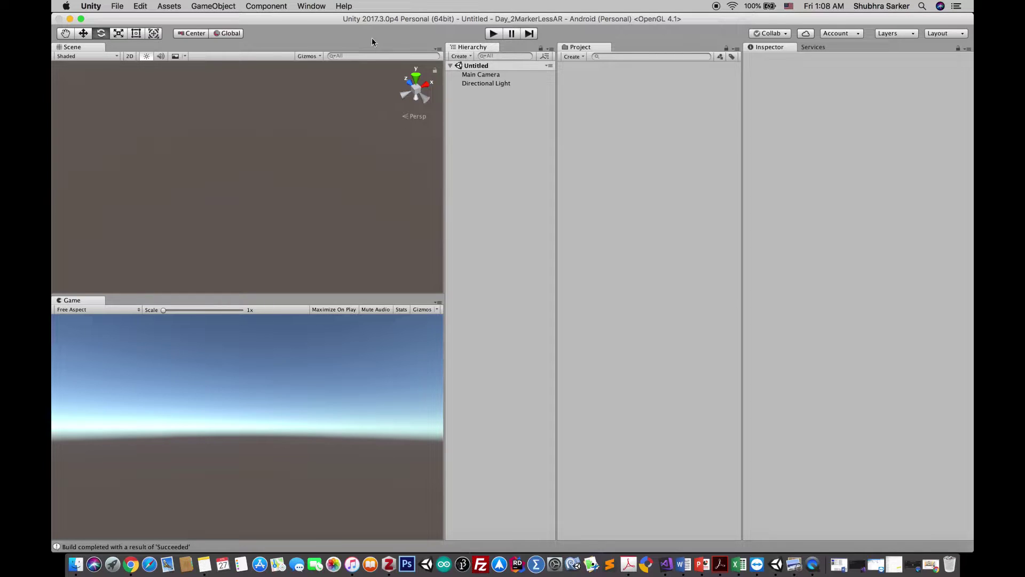
Enable Vuforia Augmented Reality in the XR settings of the Android player settings, expand the Resources folder and close the build settings
{"action": "left_click", "coordinate": [116, 6]}
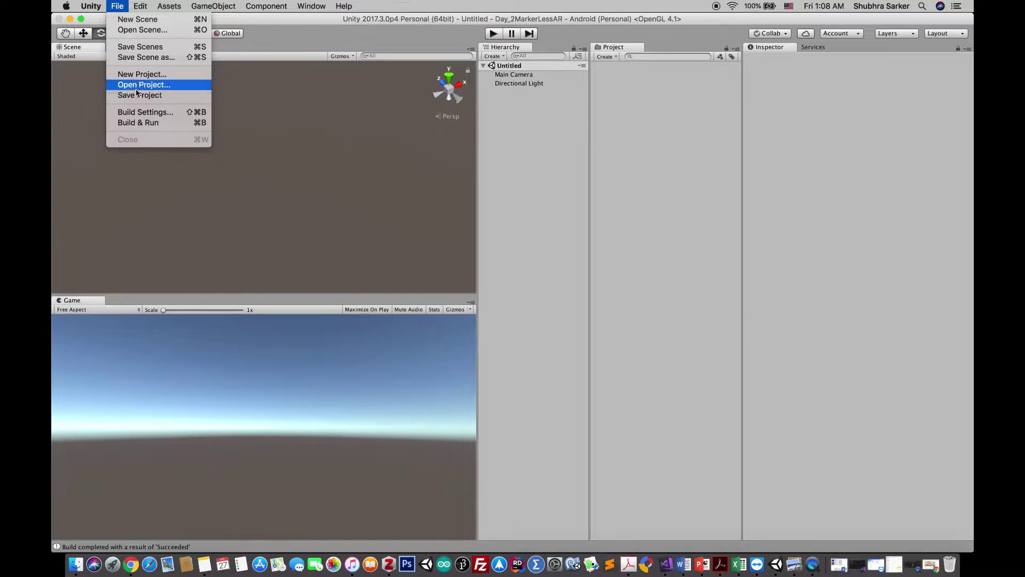
{"action": "left_click", "coordinate": [142, 113]}
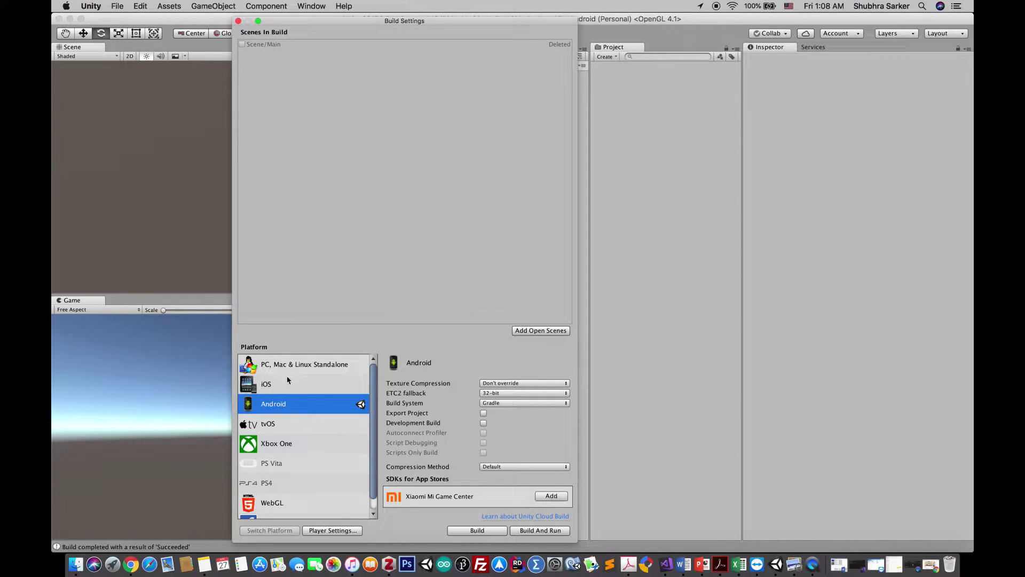
{"action": "left_click_drag", "start_coordinate": [382, 20], "coordinate": [305, 15]}
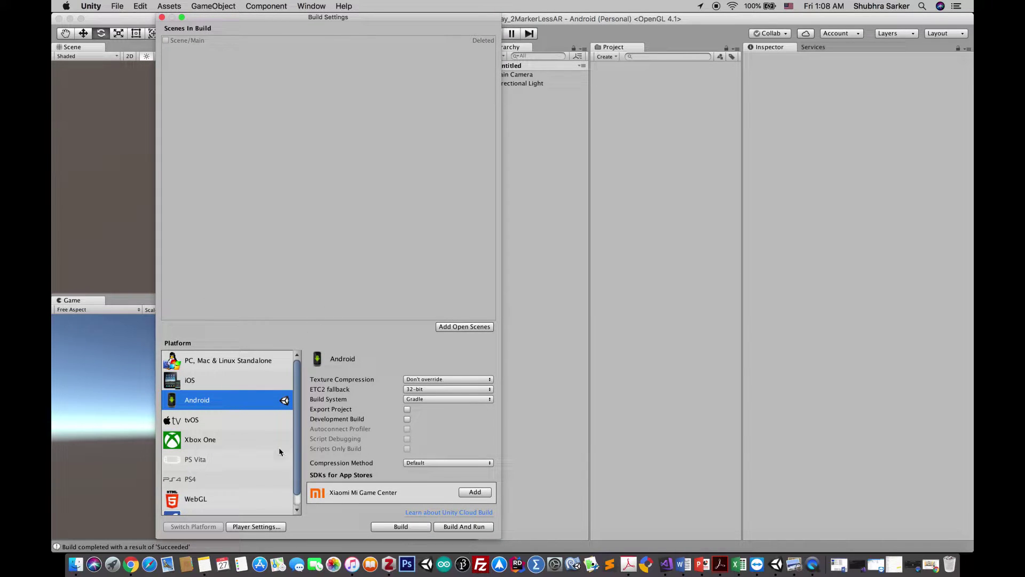
{"action": "left_click", "coordinate": [254, 526]}
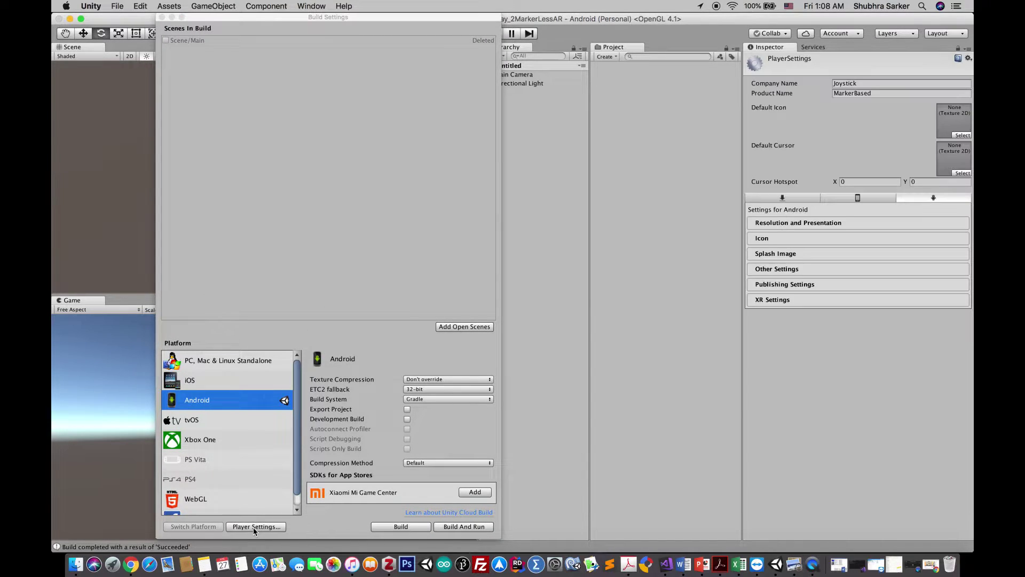
{"action": "left_click", "coordinate": [786, 302]}
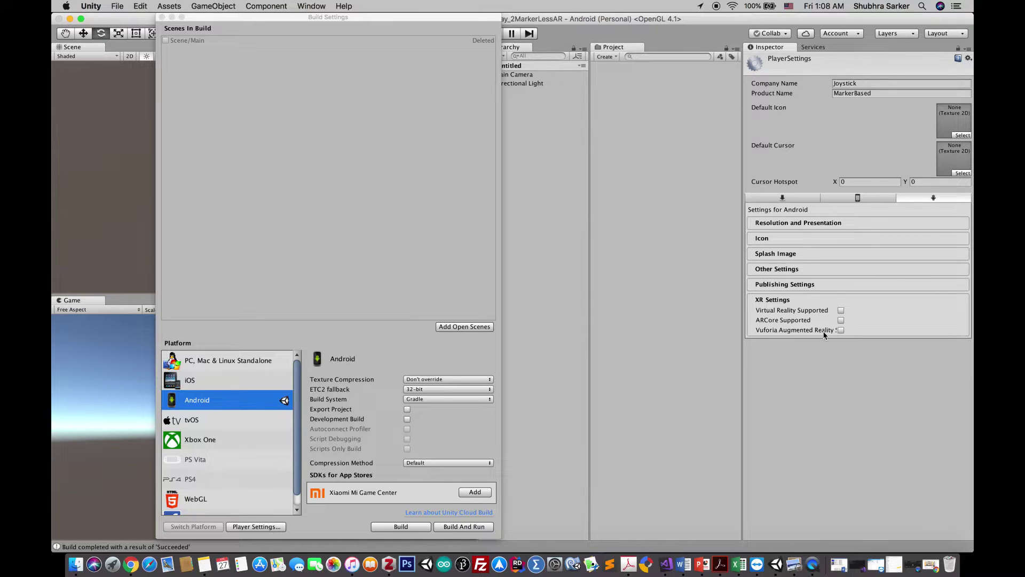
{"action": "left_click", "coordinate": [841, 331]}
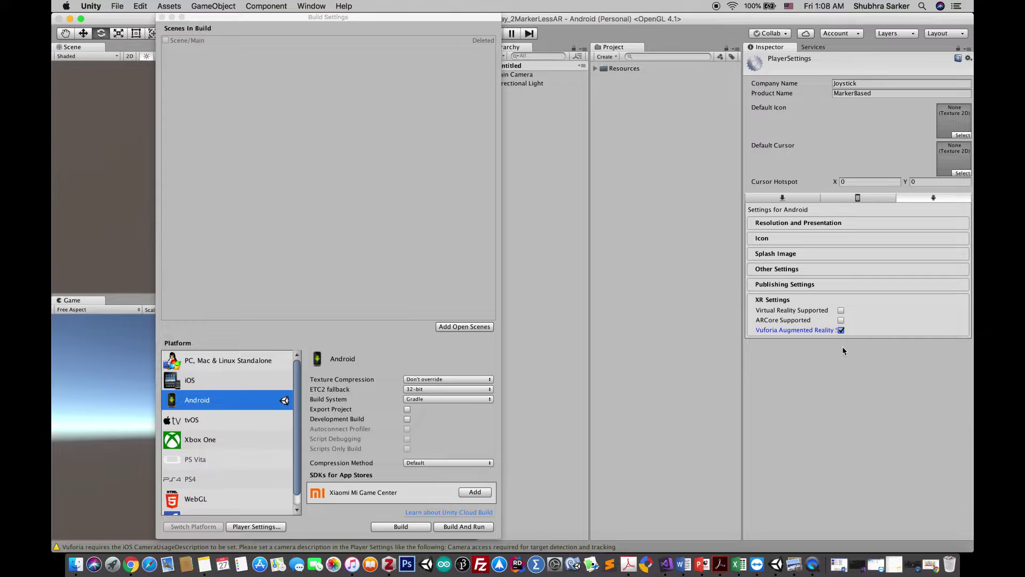
{"action": "left_click", "coordinate": [595, 69]}
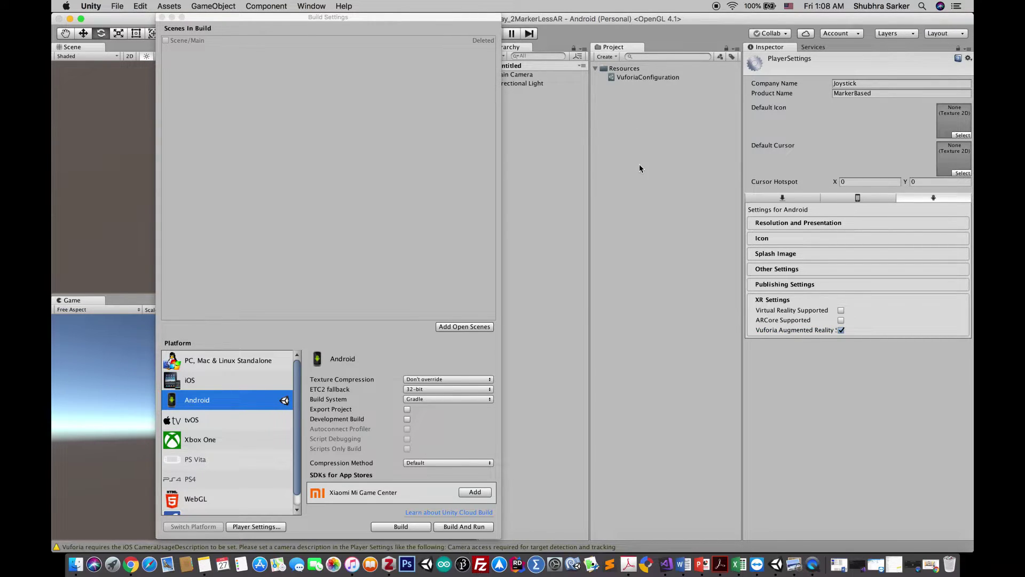
{"action": "left_click", "coordinate": [162, 17]}
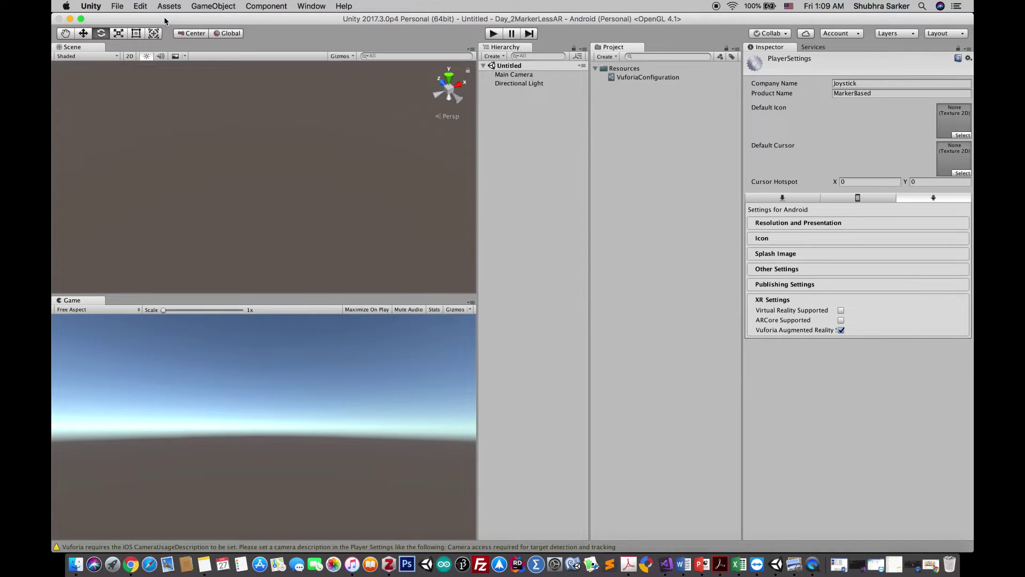
Open the Vuforia License Manager website from the app license setting of the VuforiaConfiguration asset
{"action": "left_click", "coordinate": [622, 79]}
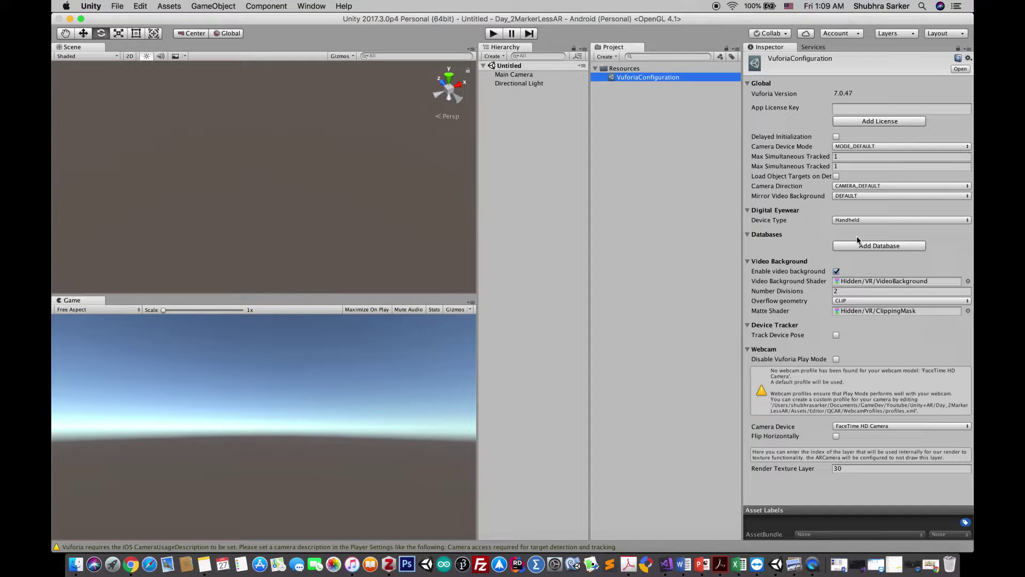
{"action": "left_click", "coordinate": [864, 110]}
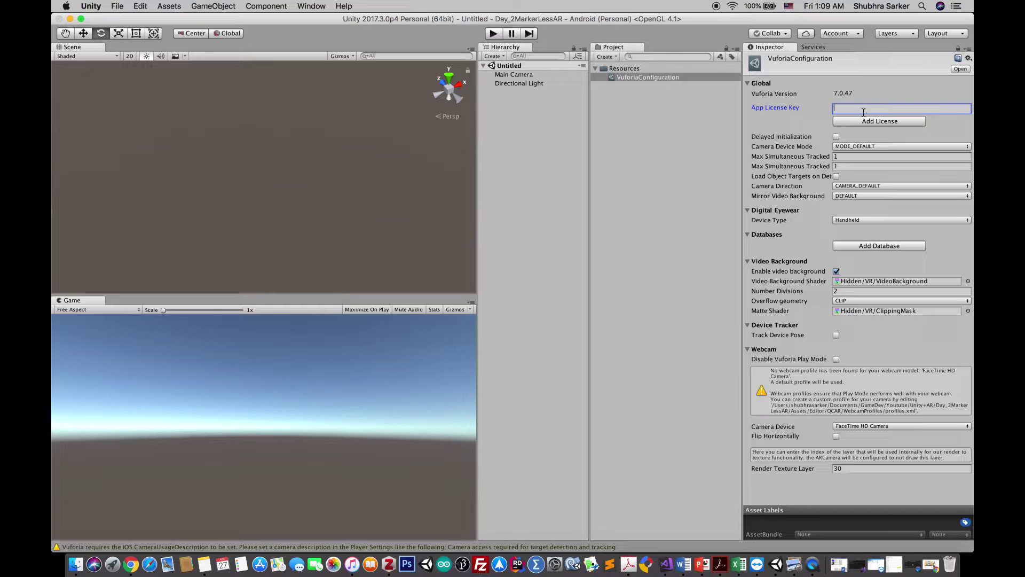
{"action": "left_click", "coordinate": [866, 121]}
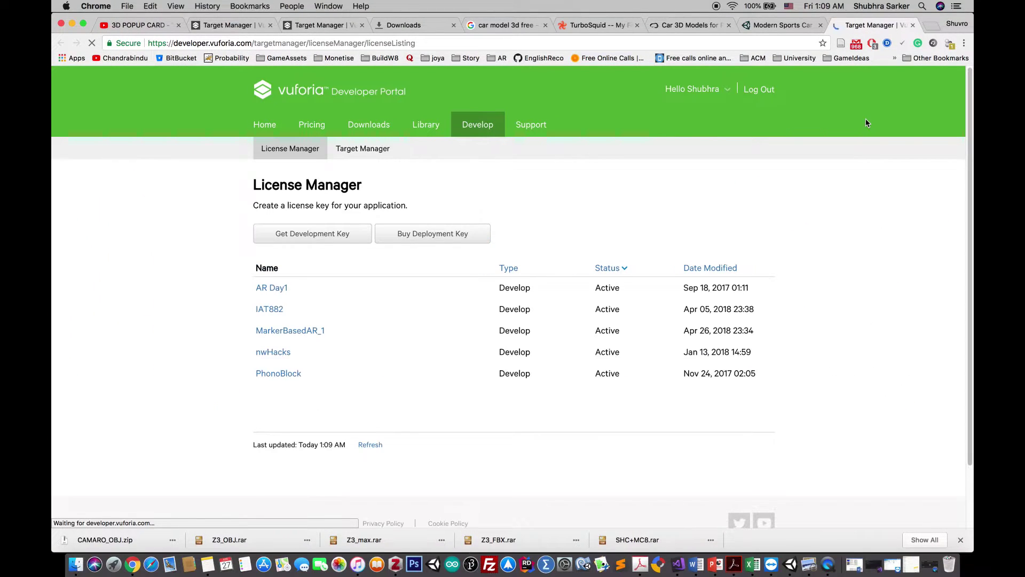
Log out of the Vuforia Developer Portal and log back in with the saved account credentials
{"action": "left_click", "coordinate": [768, 99]}
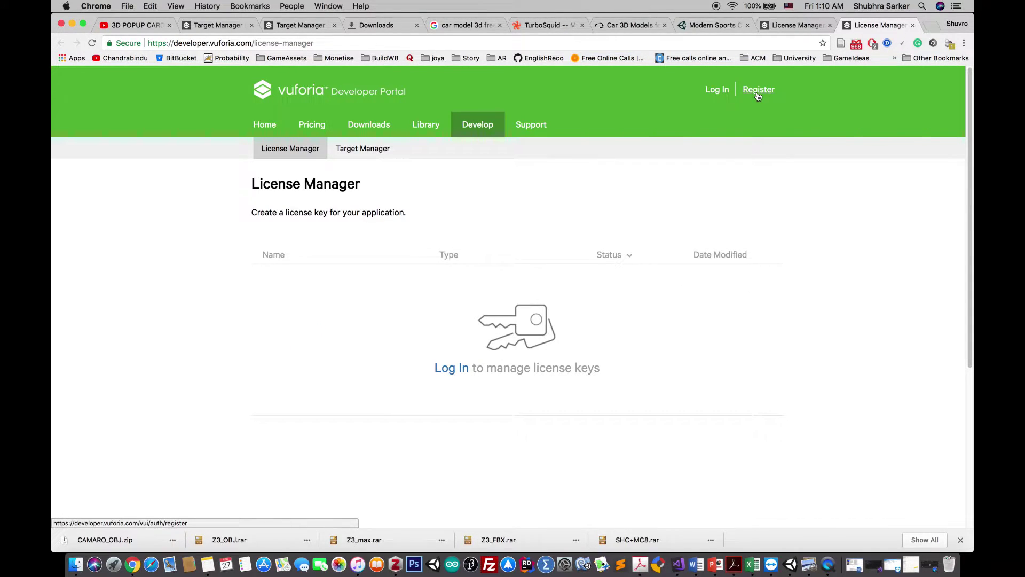
{"action": "left_click", "coordinate": [716, 92]}
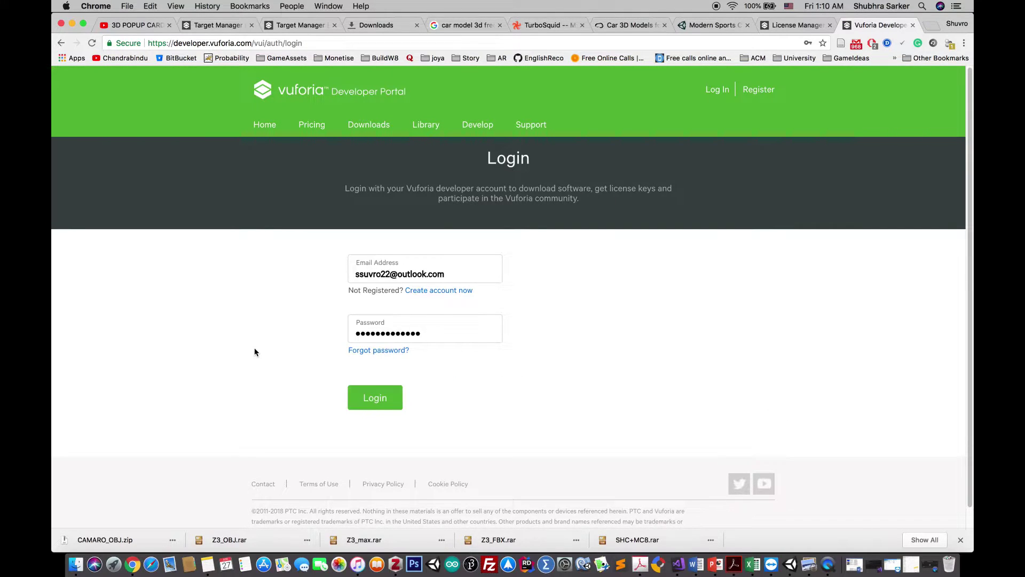
{"action": "left_click", "coordinate": [390, 394]}
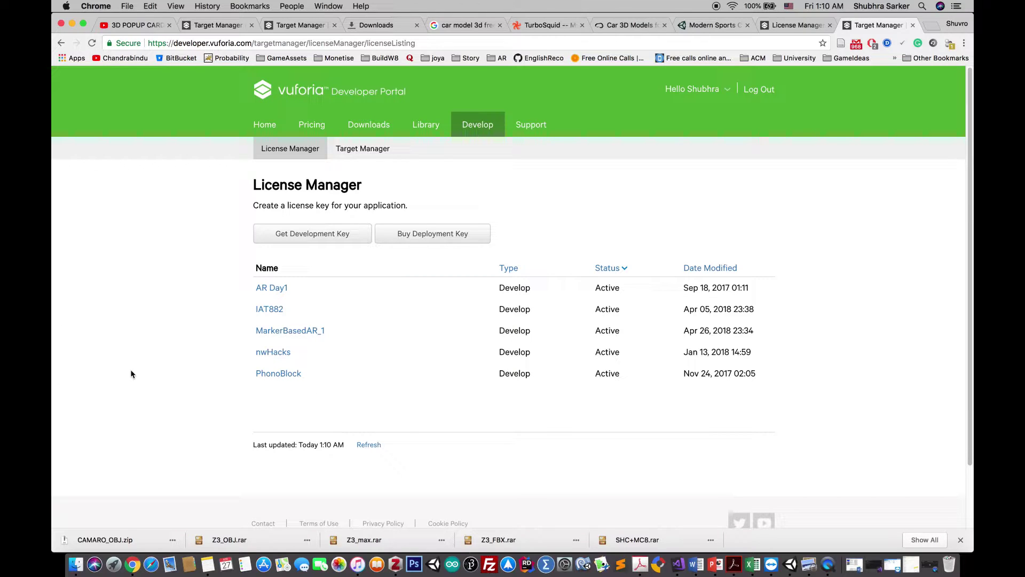
Create a free development license key with the app name Day_1_markerBasedAR, accepting the Vuforia Developer Agreement
{"action": "left_click", "coordinate": [297, 241]}
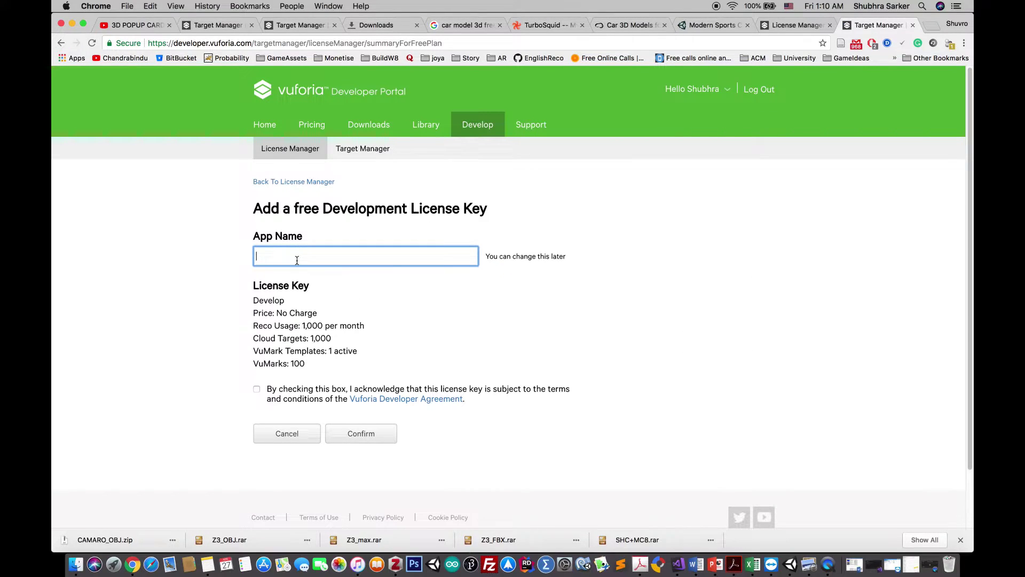
{"action": "type", "text": "Mad"}
{"action": "key", "text": "BackSpace"}
{"action": "key", "text": "BackSpace"}
{"action": "key", "text": "BackSpace"}
{"action": "type", "text": "Day_1_markerBasedAR"}
{"action": "left_click", "coordinate": [257, 389]}
{"action": "left_click", "coordinate": [361, 433]}
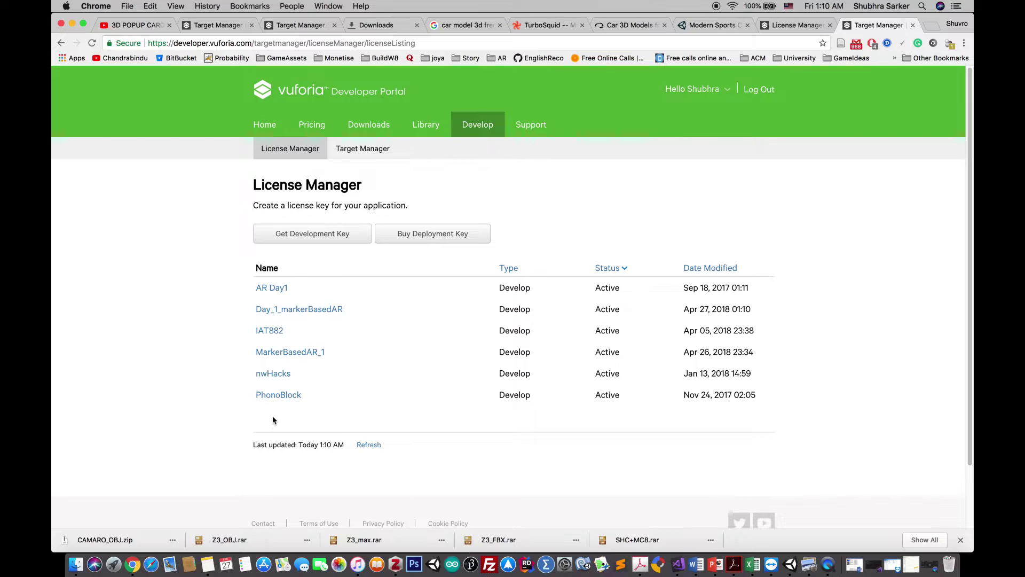
Copy the Day_1_markerBasedAR license key and paste it as the App License Key of VuforiaConfiguration in Unity
{"action": "left_click", "coordinate": [289, 313]}
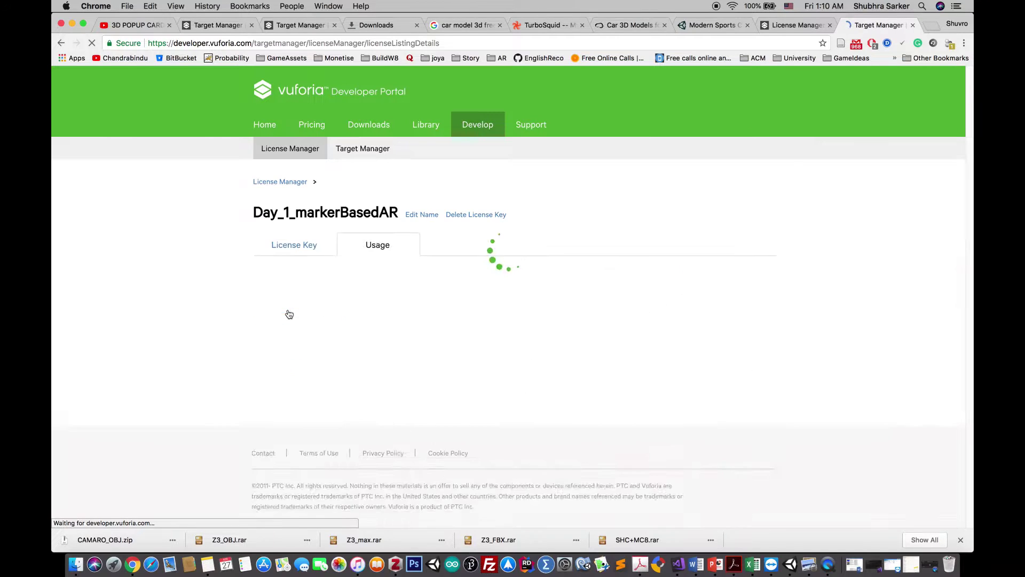
{"action": "left_click_drag", "start_coordinate": [276, 308], "coordinate": [369, 381]}
{"action": "left_click", "coordinate": [370, 382]}
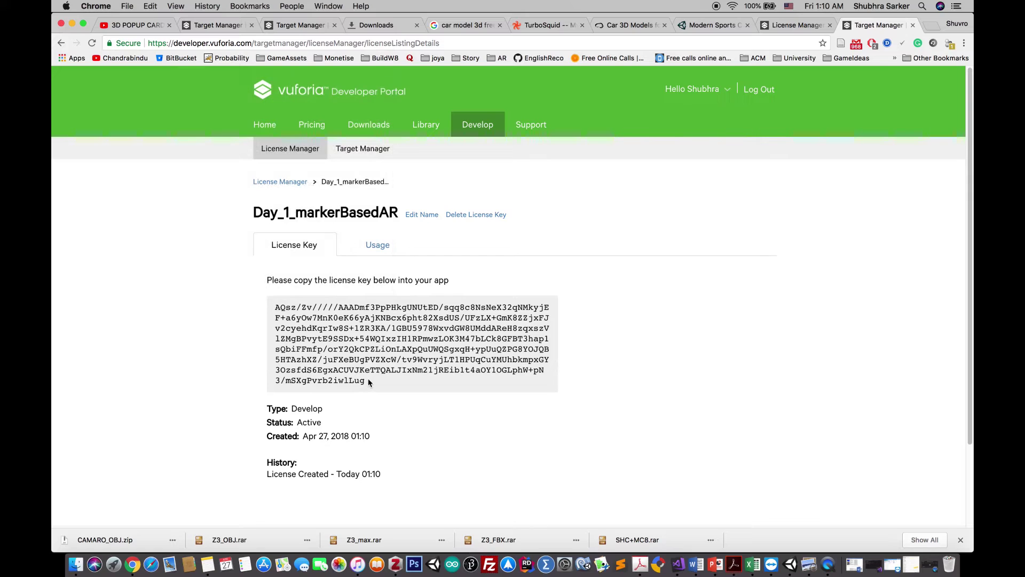
{"action": "left_click_drag", "start_coordinate": [369, 382], "coordinate": [272, 310]}
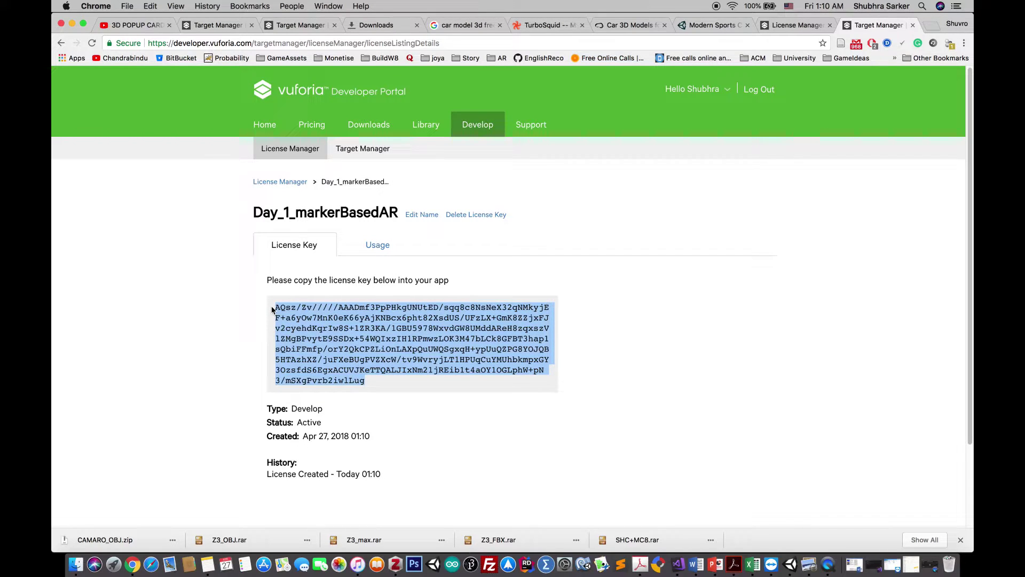
{"action": "left_click", "coordinate": [792, 569]}
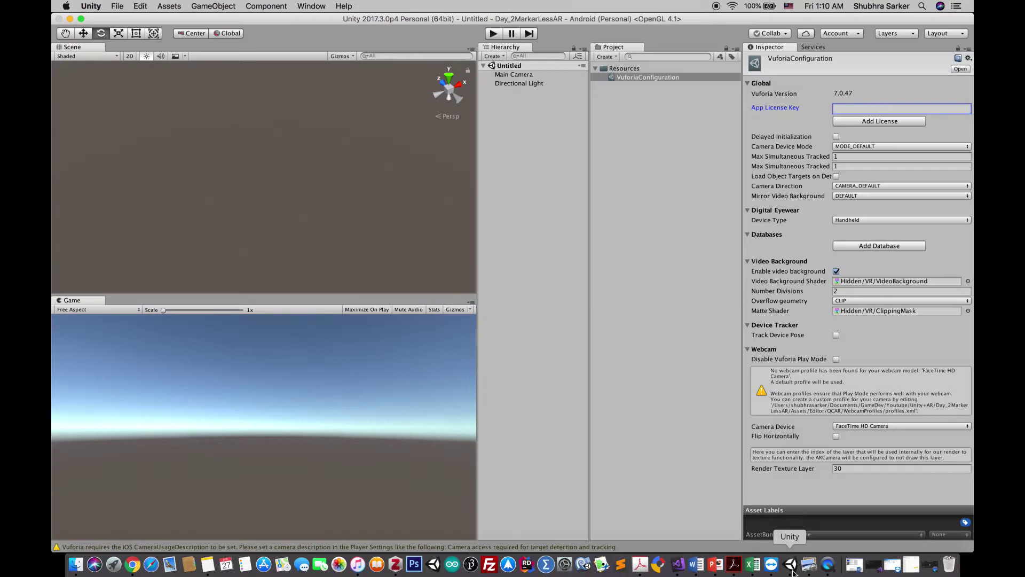
{"action": "left_click", "coordinate": [896, 111]}
{"action": "key", "text": "super+v"}
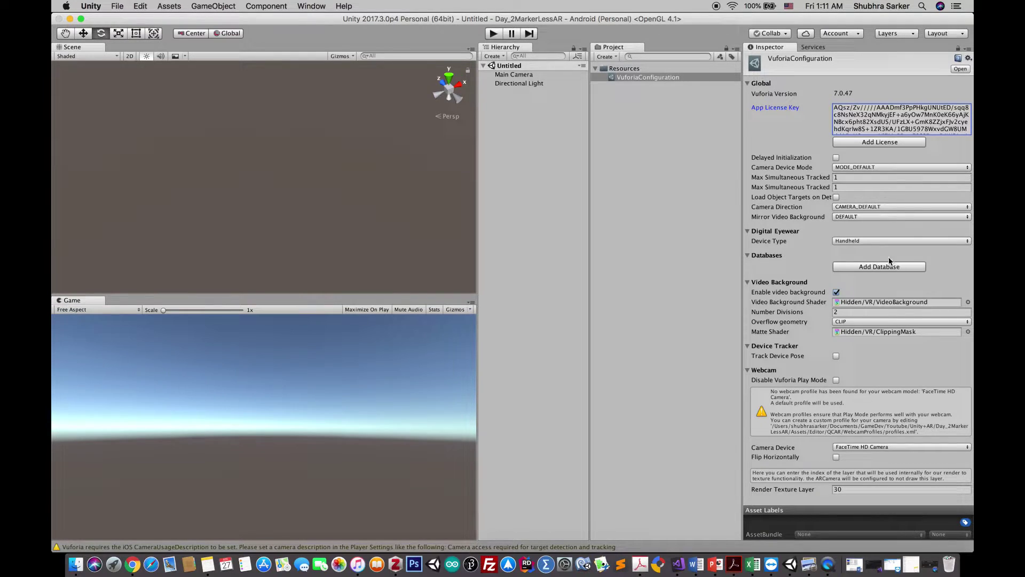
Switch to Chrome, review the tiger card image used as marker in the 3D POPUP CARD video, and return to the Vuforia portal
{"action": "left_click", "coordinate": [132, 564]}
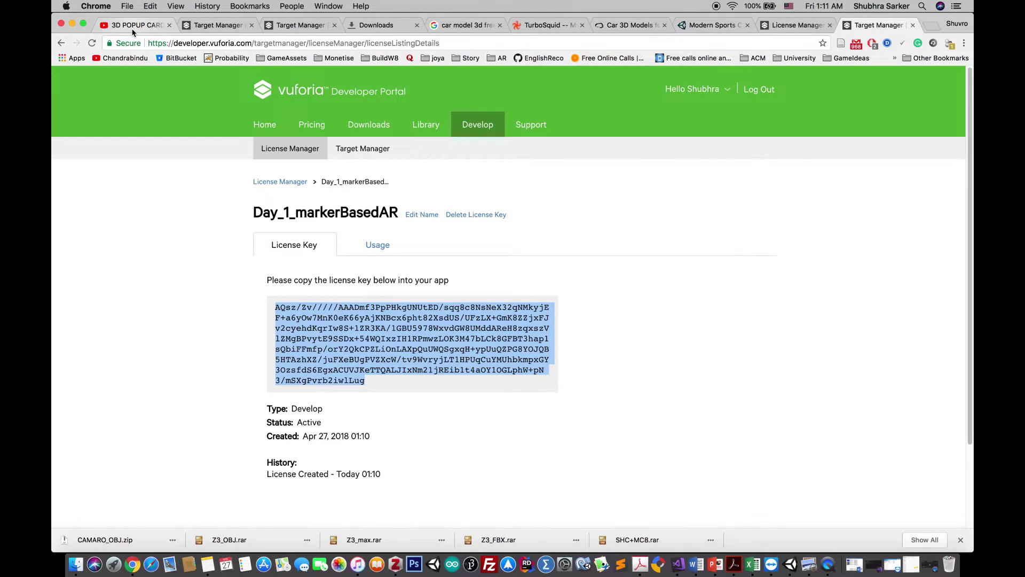
{"action": "left_click", "coordinate": [132, 31]}
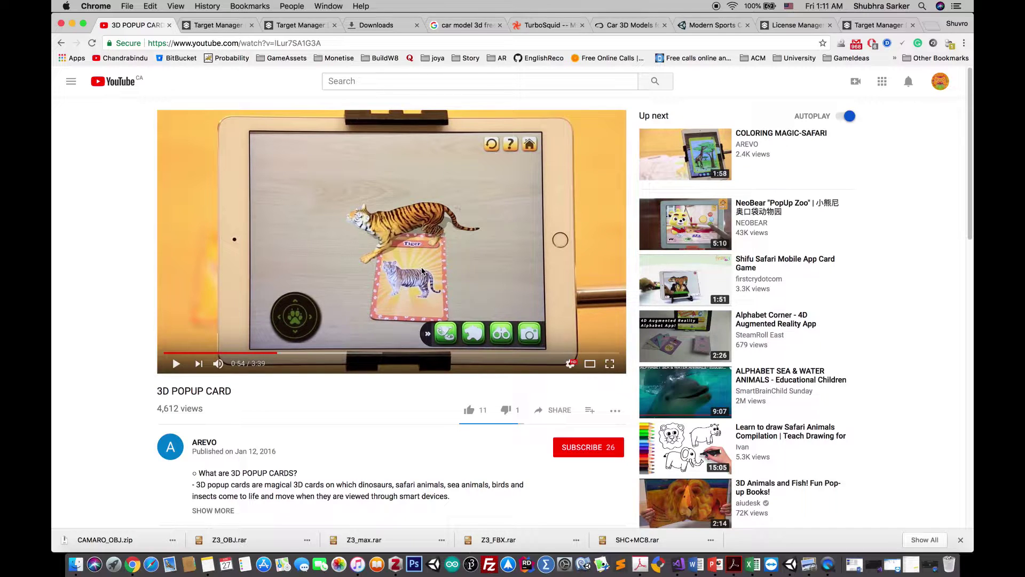
{"action": "left_click", "coordinate": [867, 28]}
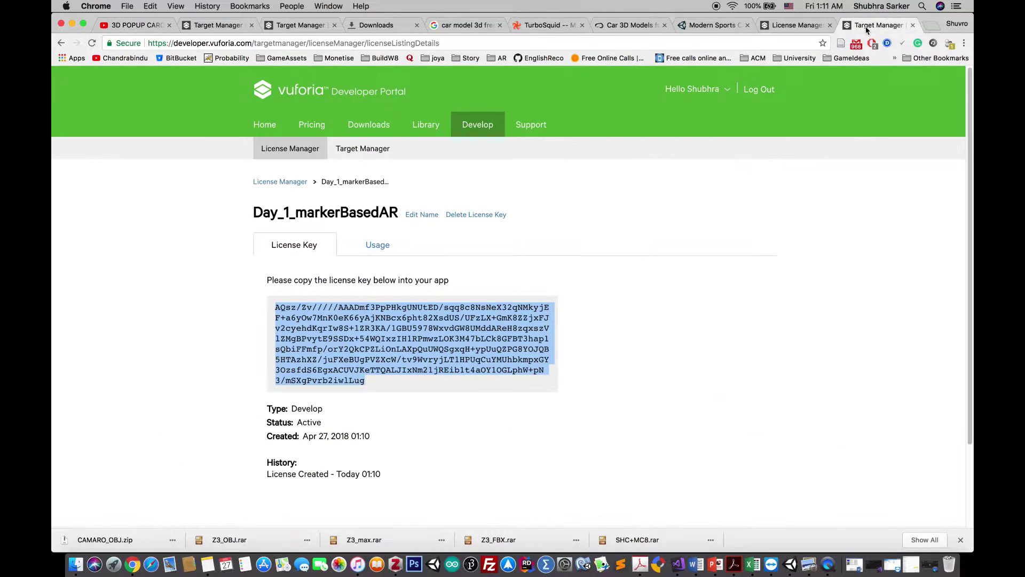
{"action": "left_click", "coordinate": [171, 305]}
Create a Device database named Car_DataBase in the Vuforia Target Manager and open it
{"action": "left_click", "coordinate": [365, 153]}
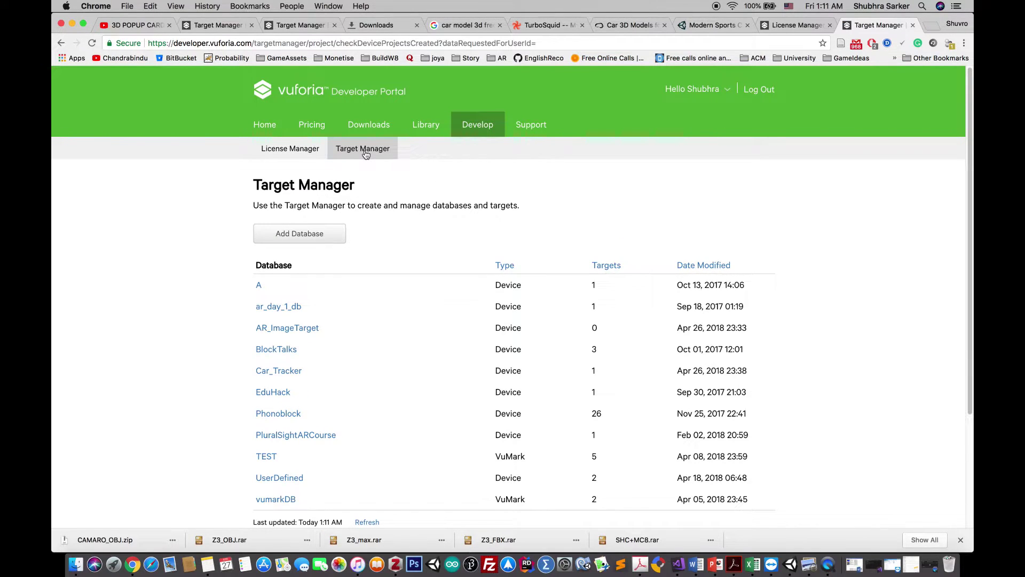
{"action": "left_click", "coordinate": [298, 152]}
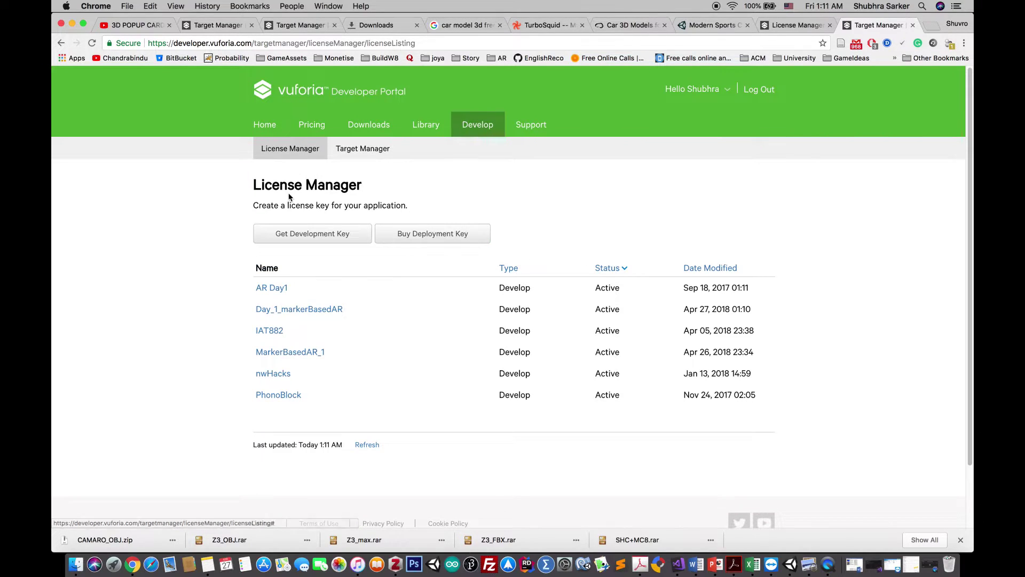
{"action": "left_click", "coordinate": [356, 152]}
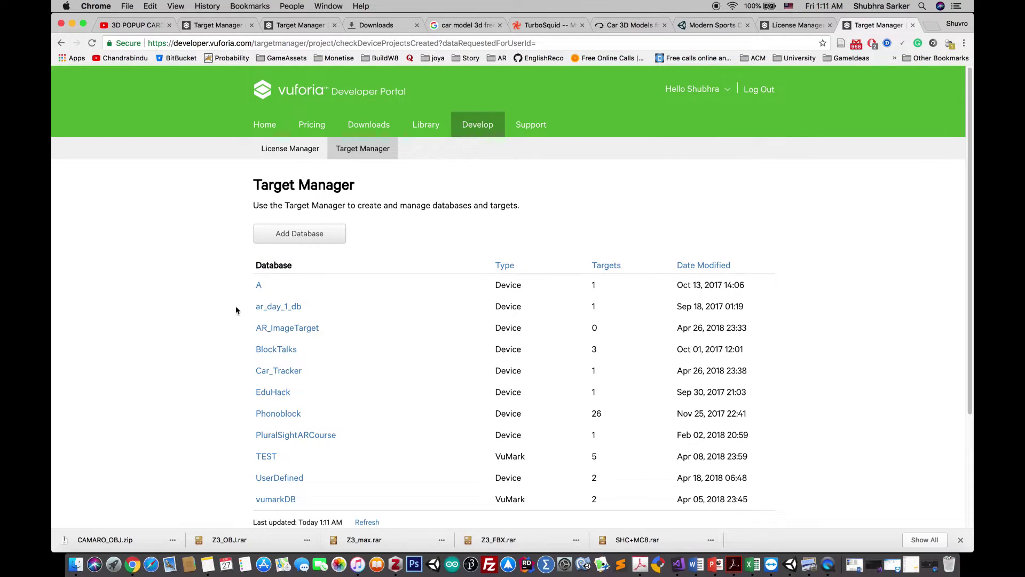
{"action": "left_click", "coordinate": [319, 240]}
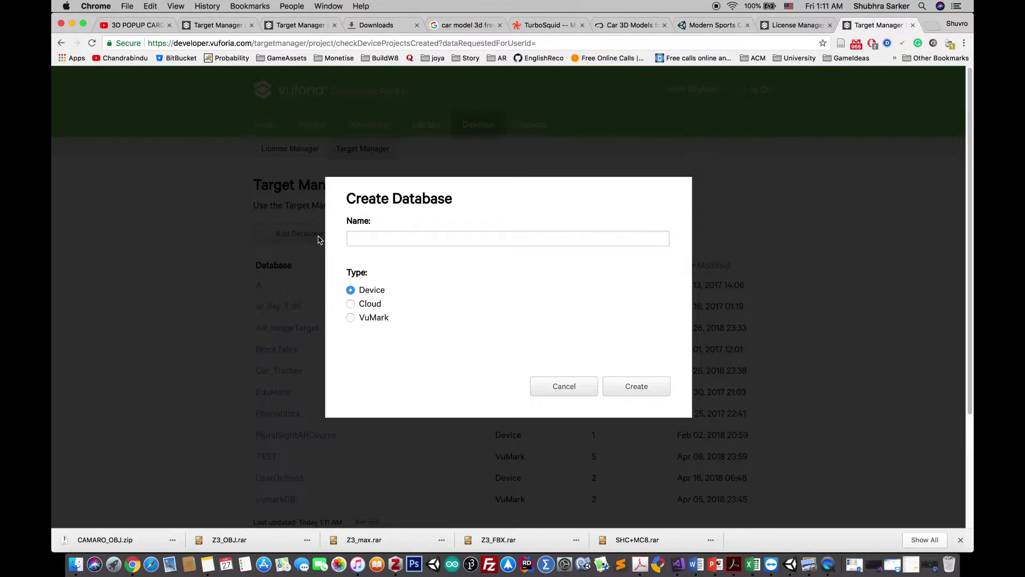
{"action": "left_click", "coordinate": [367, 236]}
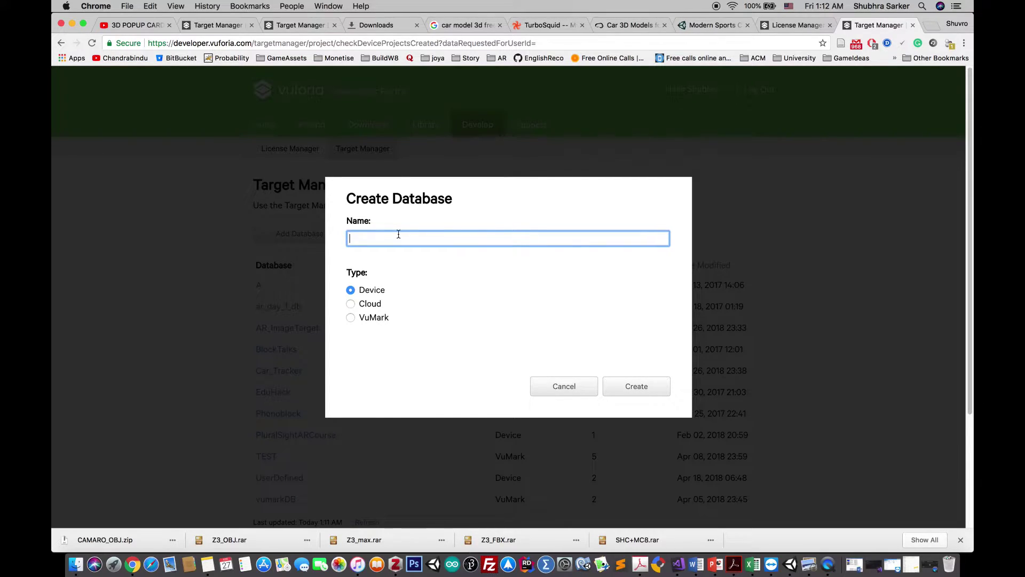
{"action": "type", "text": "Car_Data"}
{"action": "key", "text": "BackSpace"}
{"action": "key", "text": "BackSpace"}
{"action": "type", "text": "taBase"}
{"action": "left_click", "coordinate": [636, 387]}
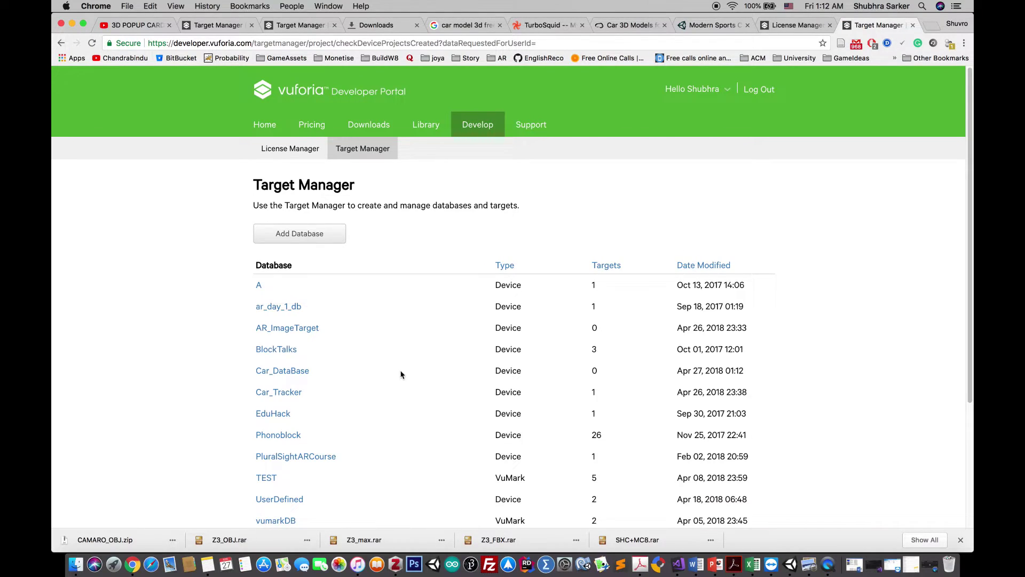
{"action": "scroll", "coordinate": [322, 406], "scroll_direction": "down", "scroll_amount": 3}
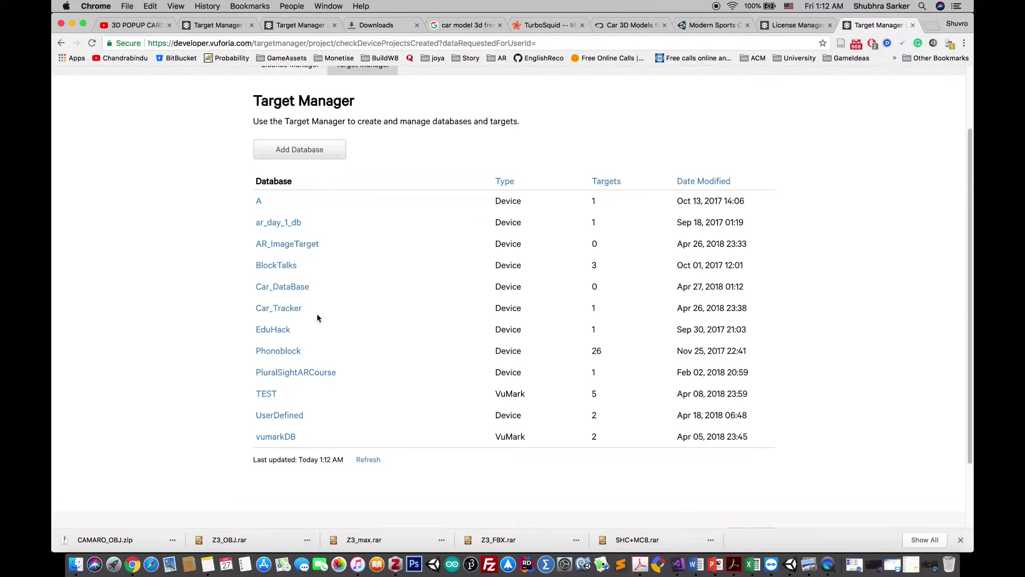
{"action": "left_click", "coordinate": [293, 295]}
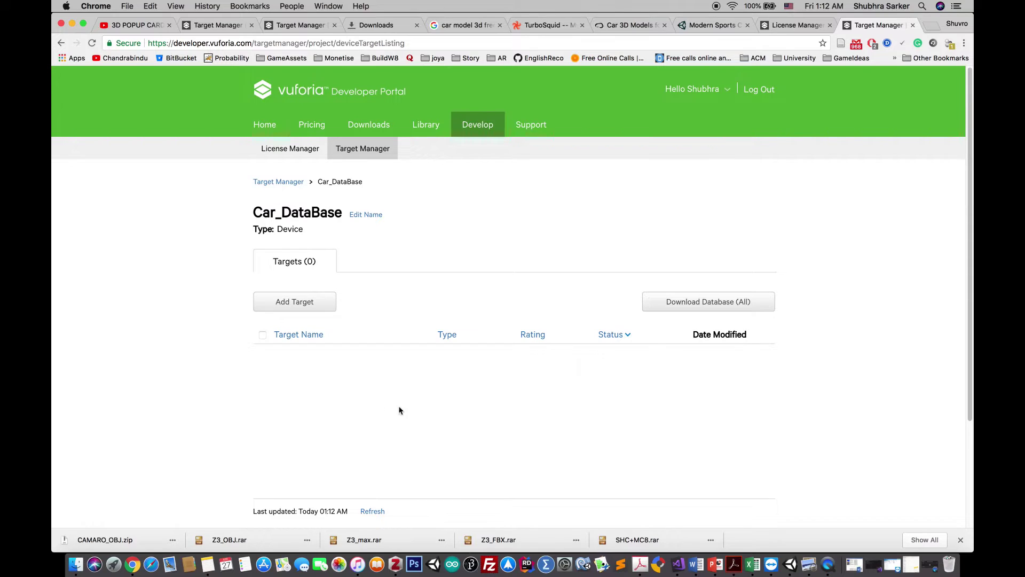
Start a new Single Image target in Car_DataBase using pexels-photo-337909.jpeg from the Assets folder as its file
{"action": "left_click", "coordinate": [298, 309]}
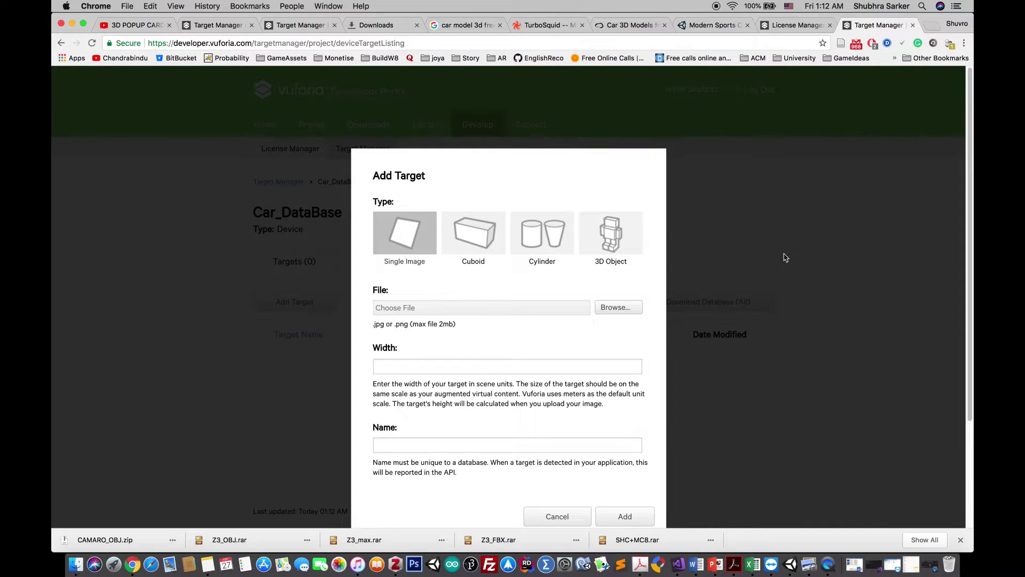
{"action": "left_click", "coordinate": [620, 308]}
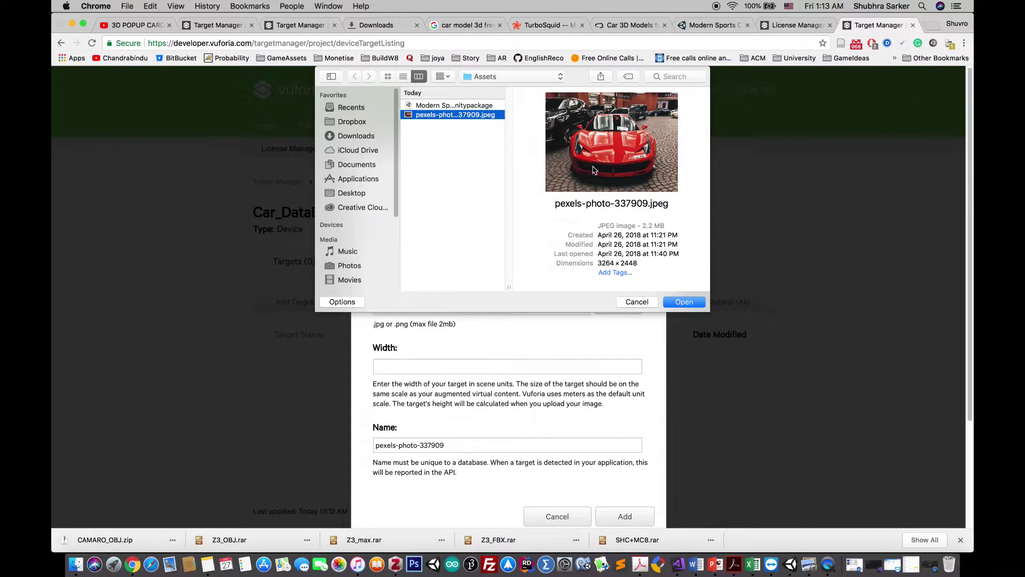
{"action": "left_click", "coordinate": [678, 302]}
{"action": "left_click", "coordinate": [460, 367]}
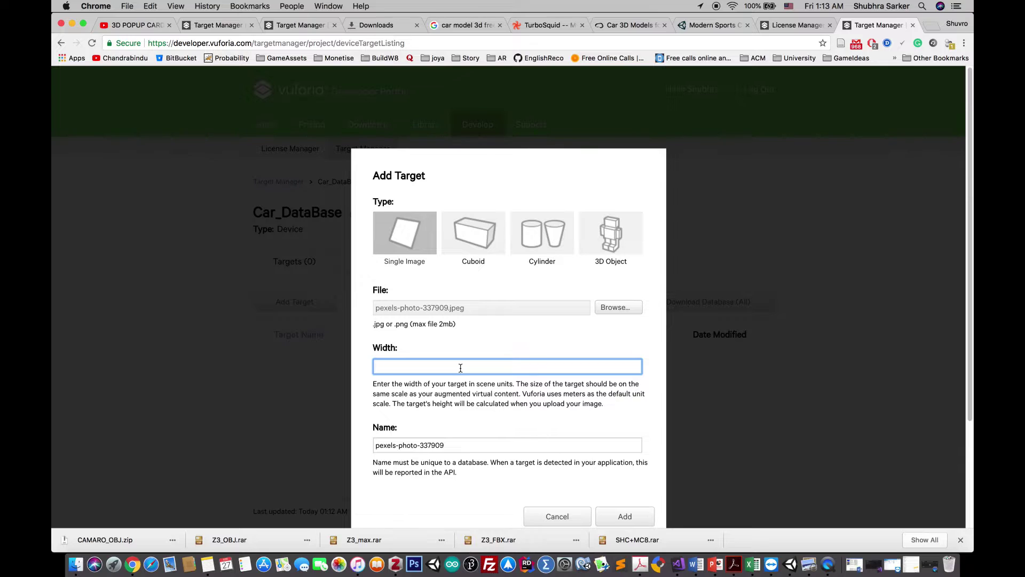
Check the tiger card in the 3D POPUP CARD video, return to the target form and read its default unit note
{"action": "left_click", "coordinate": [125, 28]}
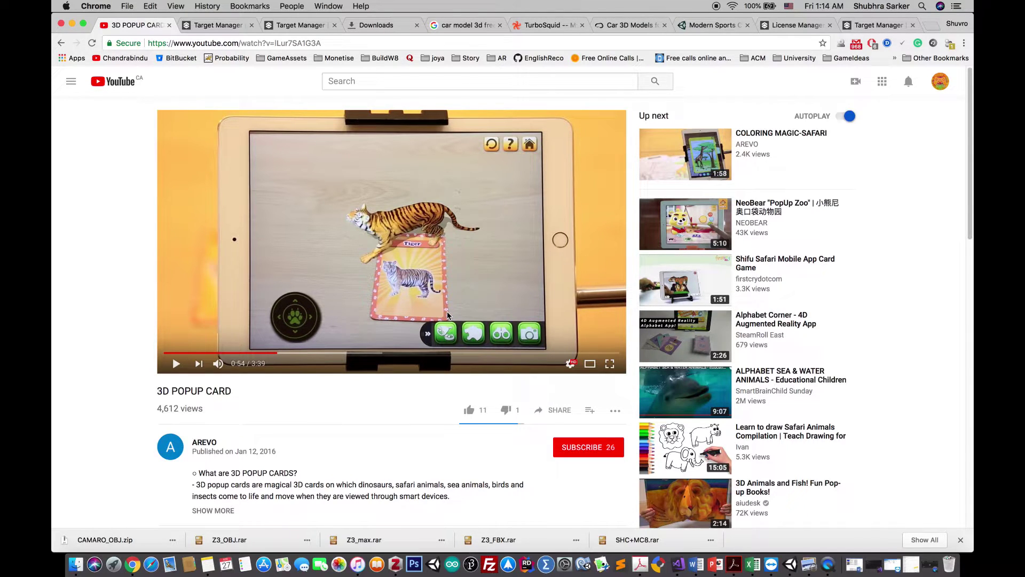
{"action": "left_click", "coordinate": [854, 30]}
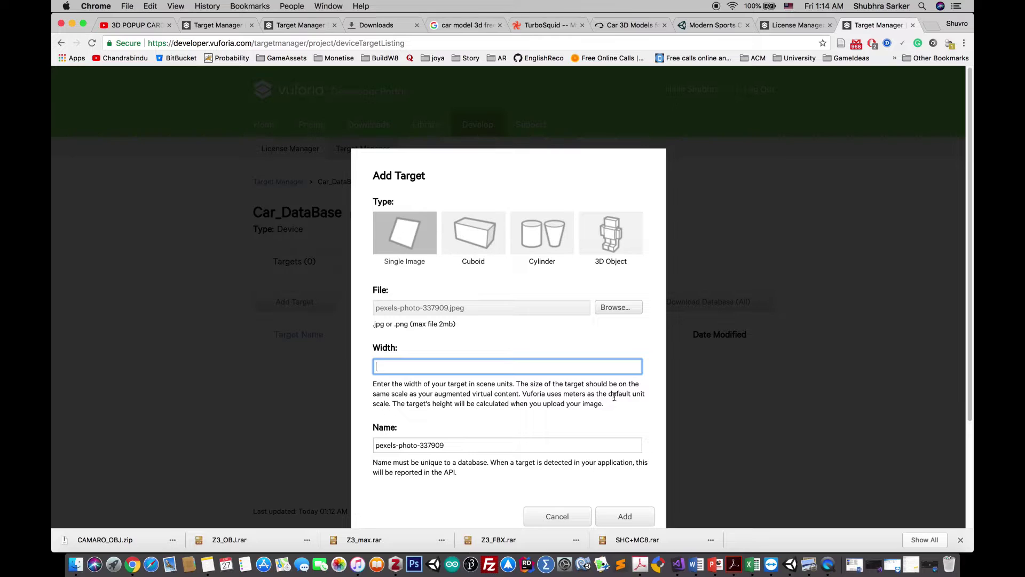
{"action": "left_click_drag", "start_coordinate": [523, 393], "coordinate": [391, 401]}
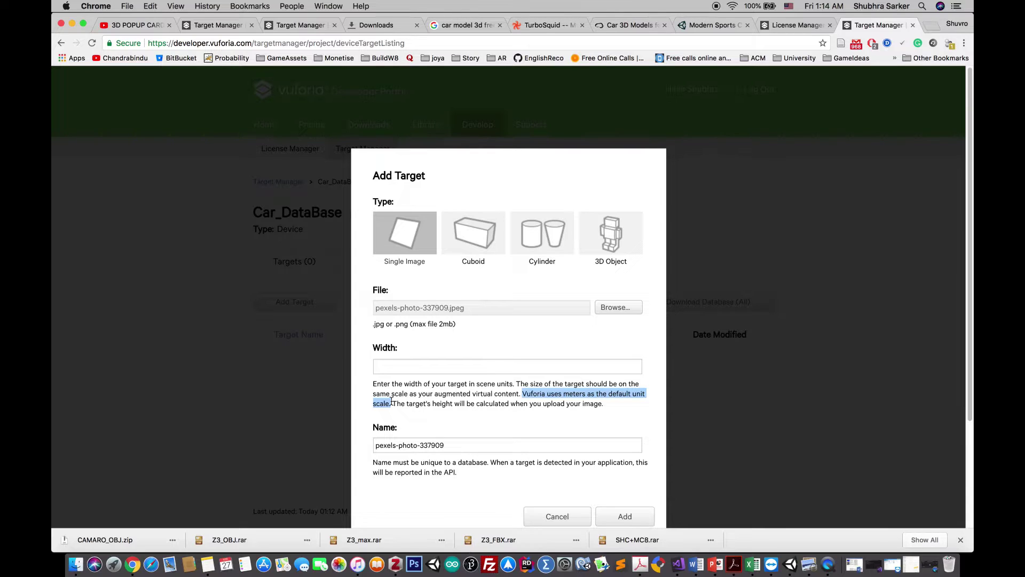
Set the target width to 0.19 and add the pexels-photo-337909 target to the database
{"action": "left_click", "coordinate": [385, 366]}
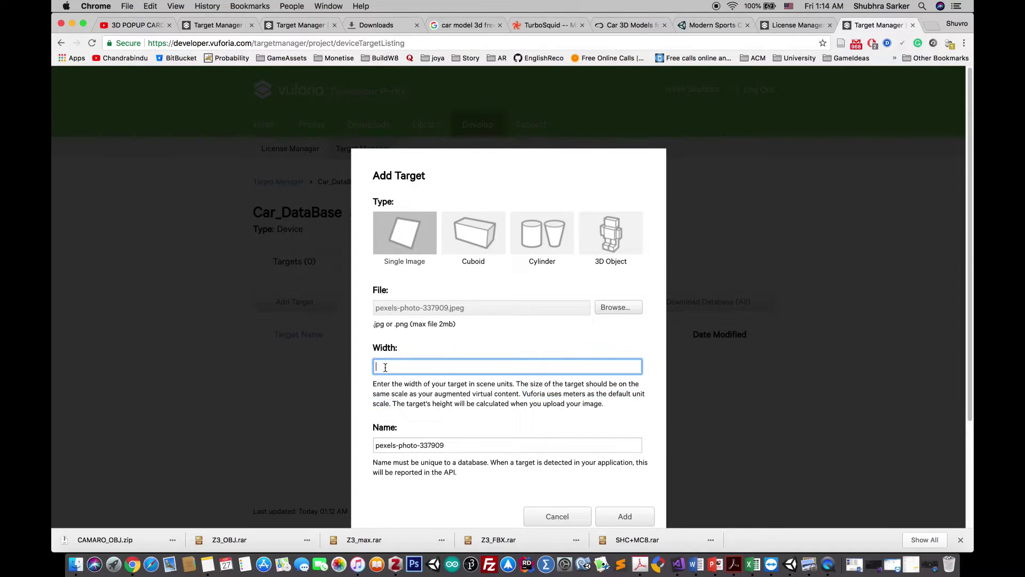
{"action": "type", "text": "0.19"}
{"action": "scroll", "coordinate": [593, 415], "scroll_direction": "down", "scroll_amount": 2}
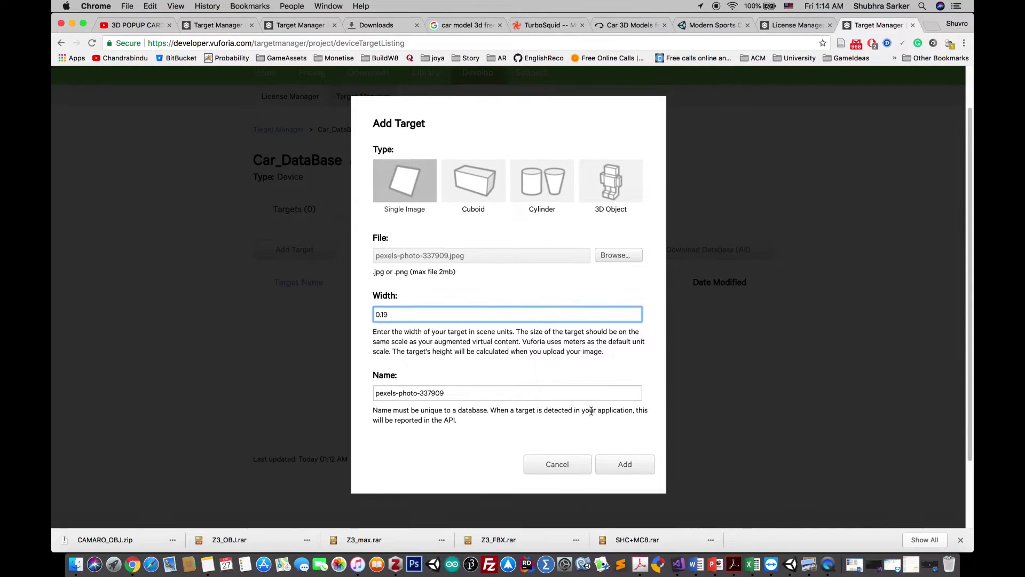
{"action": "left_click", "coordinate": [628, 463]}
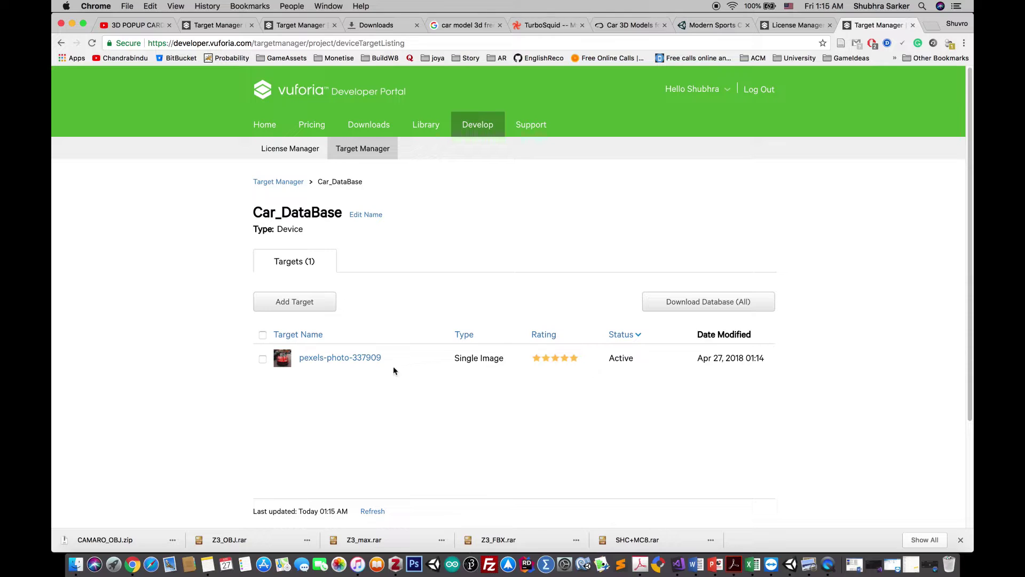
Examine the detected tracking features of the pexels-photo-337909 target and return to Car_DataBase
{"action": "left_click", "coordinate": [346, 362]}
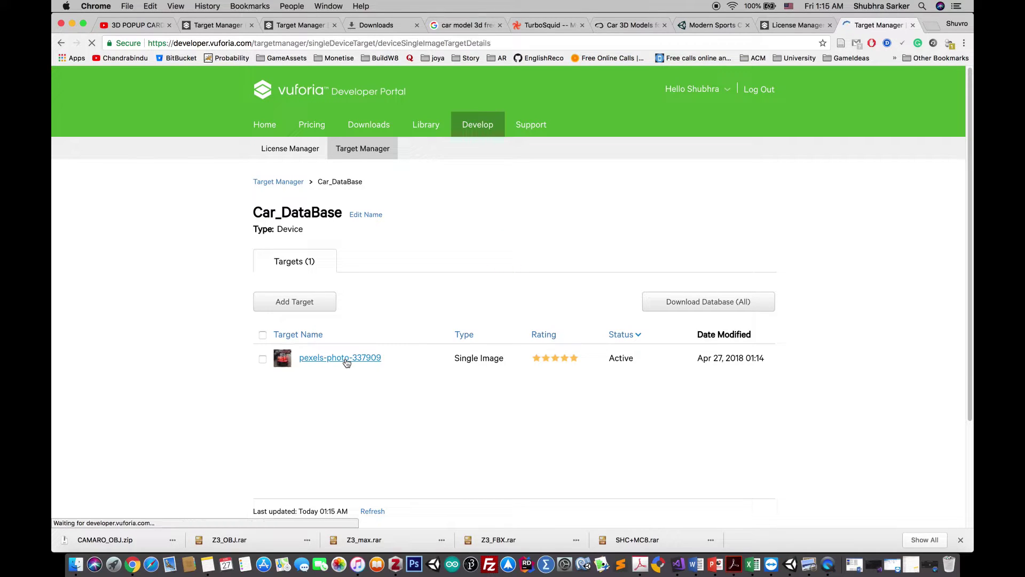
{"action": "scroll", "coordinate": [252, 331], "scroll_direction": "down", "scroll_amount": 3}
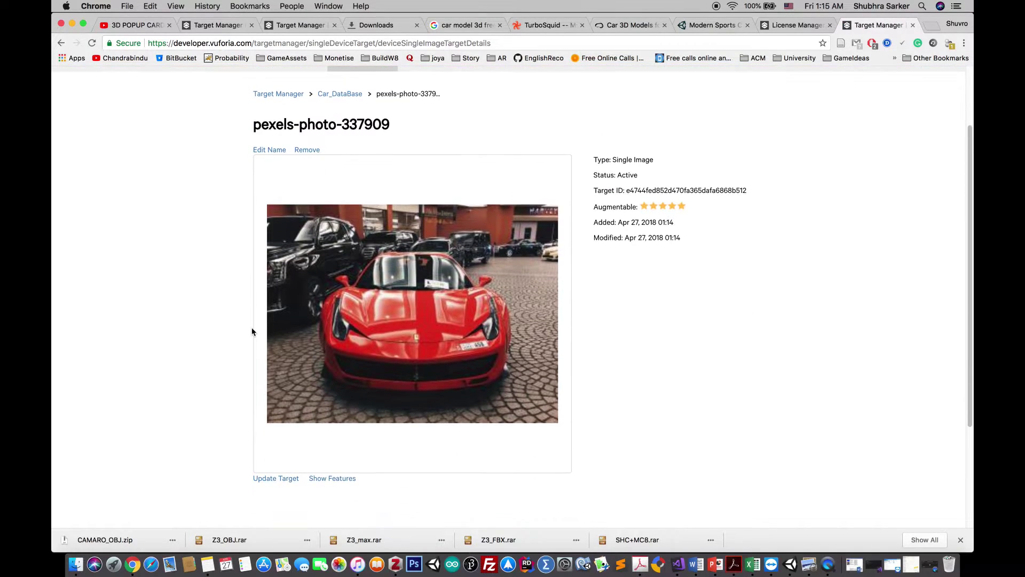
{"action": "scroll", "coordinate": [231, 274], "scroll_direction": "down", "scroll_amount": 1}
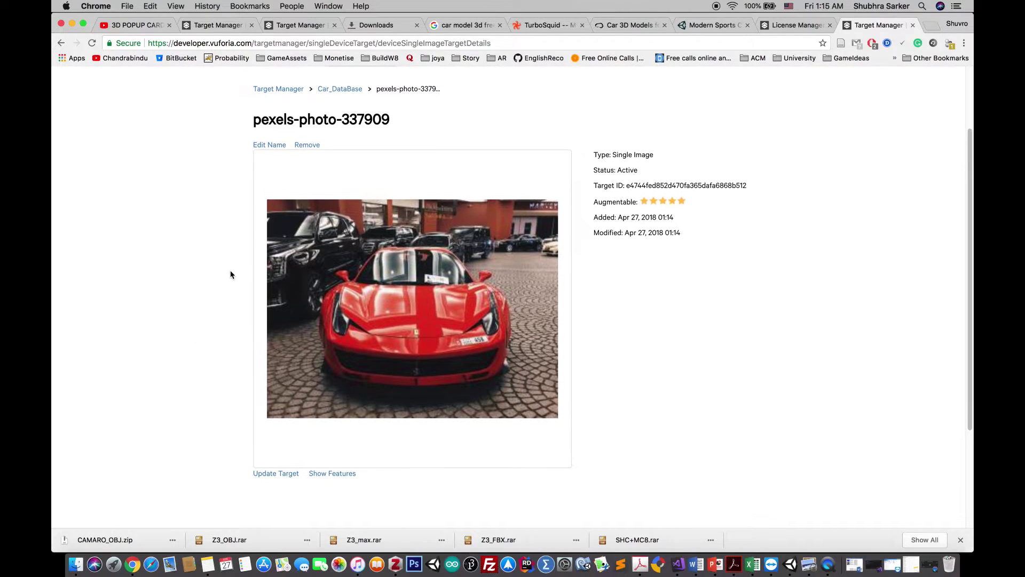
{"action": "left_click", "coordinate": [330, 475]}
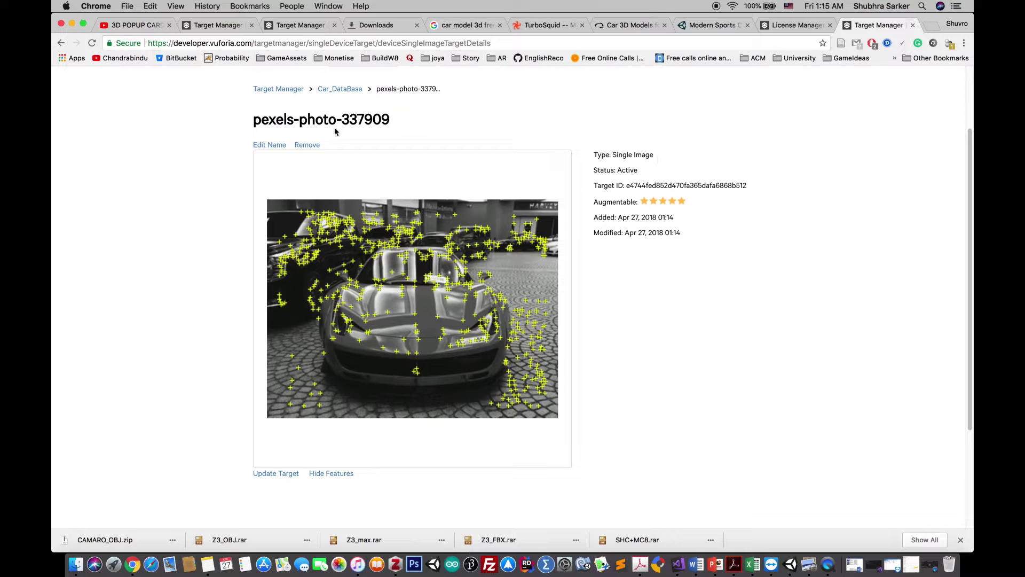
{"action": "left_click", "coordinate": [340, 89]}
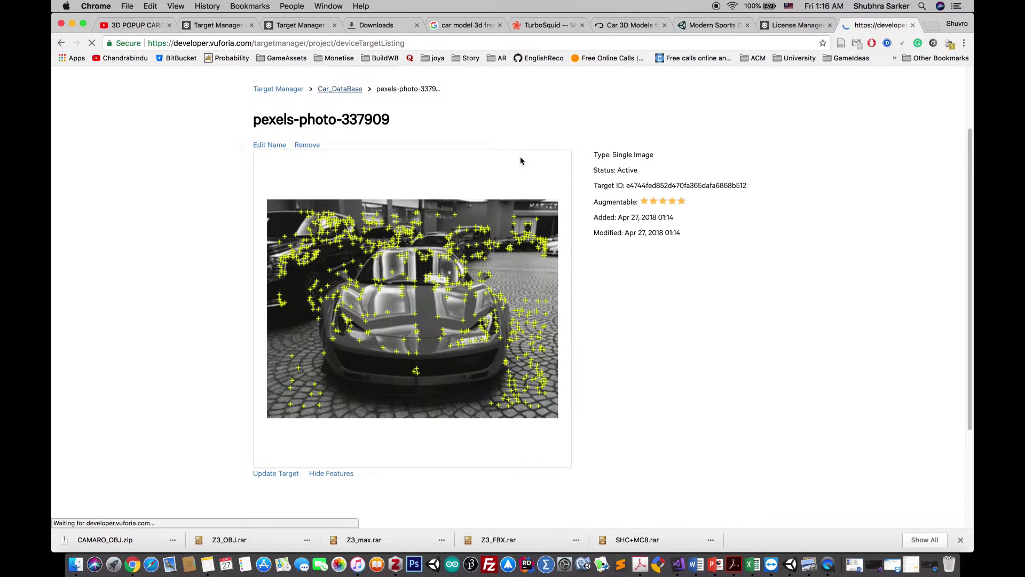
Download the database with the pexels-photo-337909 target for Unity Editor, saving the Car_DataBase package on the Desktop
{"action": "left_click", "coordinate": [262, 358]}
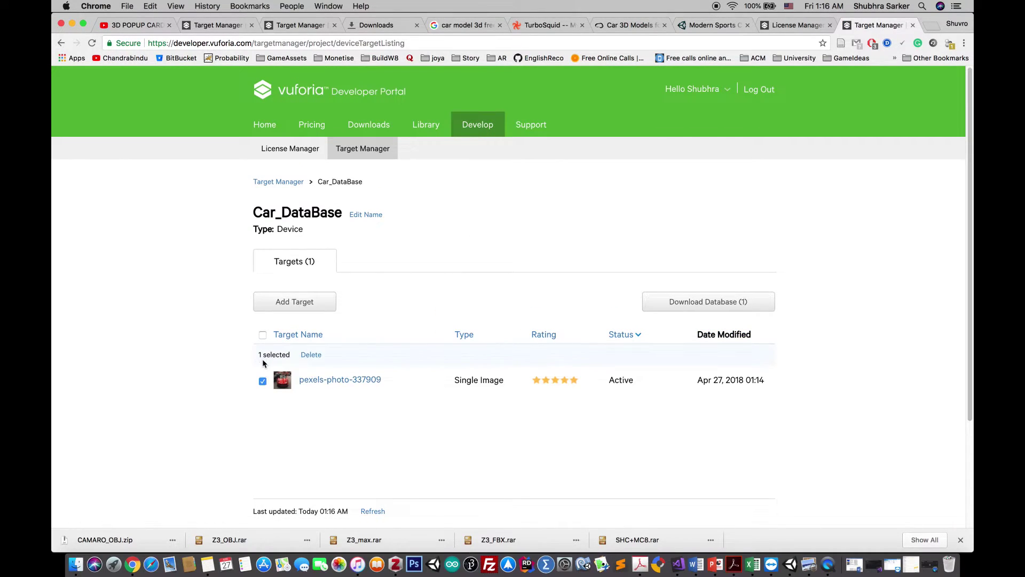
{"action": "left_click", "coordinate": [733, 302]}
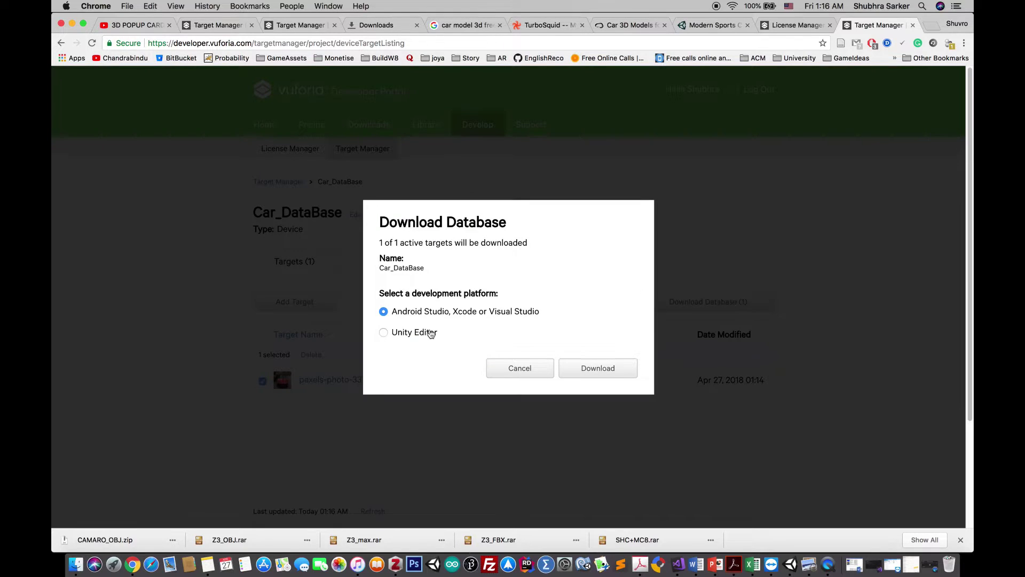
{"action": "left_click", "coordinate": [385, 334]}
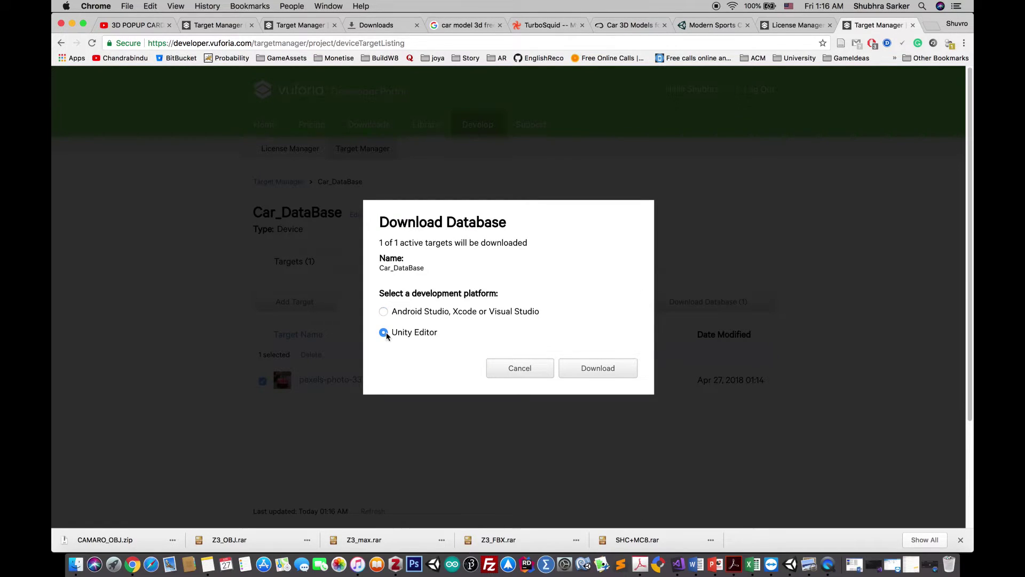
{"action": "left_click", "coordinate": [598, 368]}
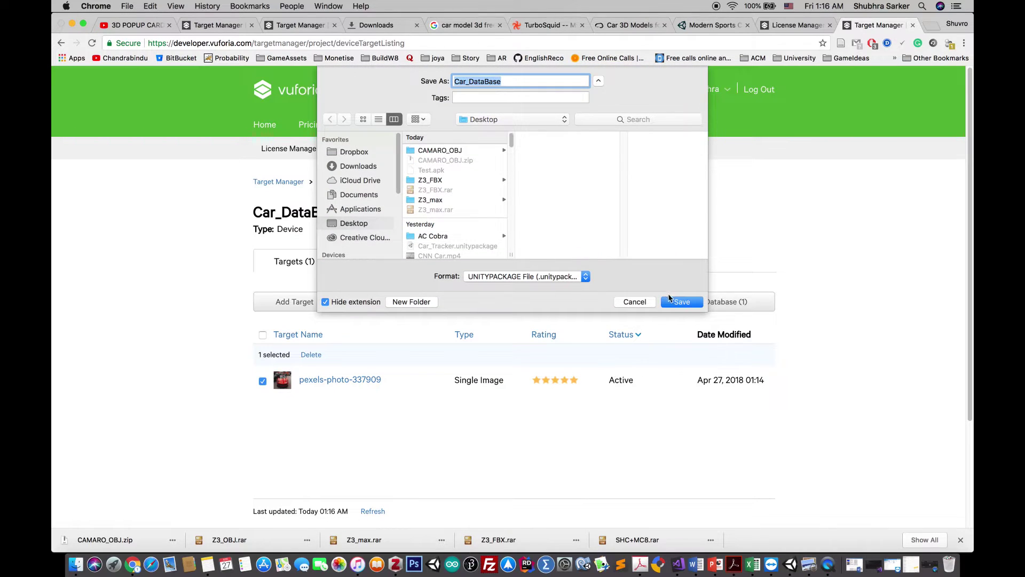
{"action": "left_click", "coordinate": [682, 302]}
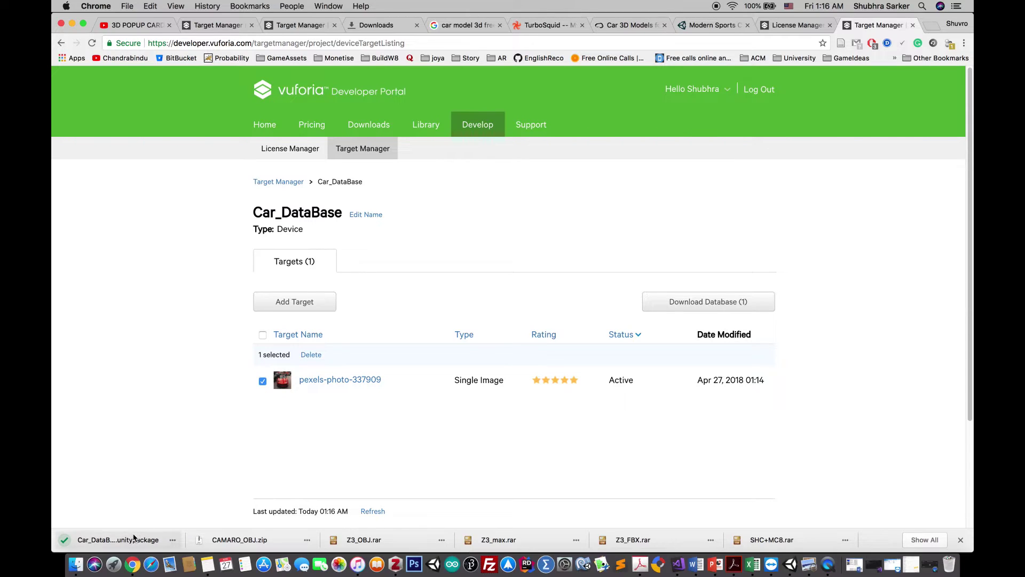
Import the downloaded Car_DataBase package into Unity, and load and activate the Car_DataBase database in VuforiaConfiguration
{"action": "left_click", "coordinate": [114, 540]}
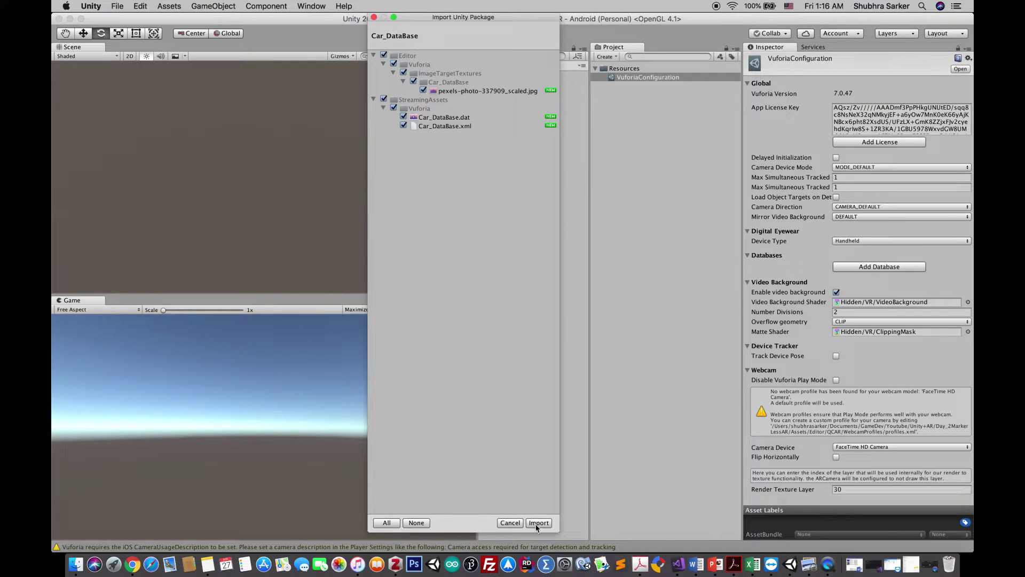
{"action": "left_click", "coordinate": [538, 523]}
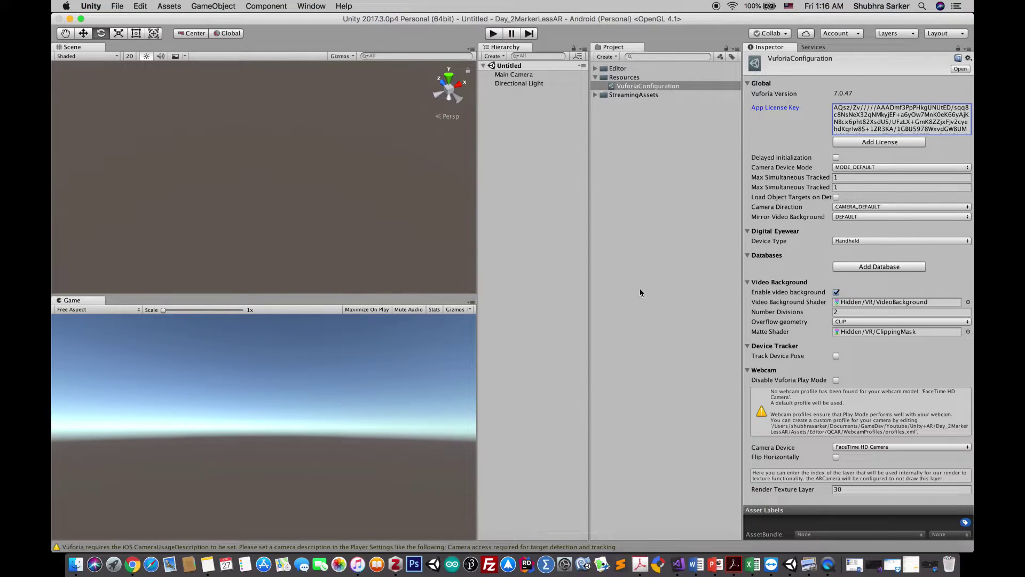
{"action": "left_click", "coordinate": [623, 101]}
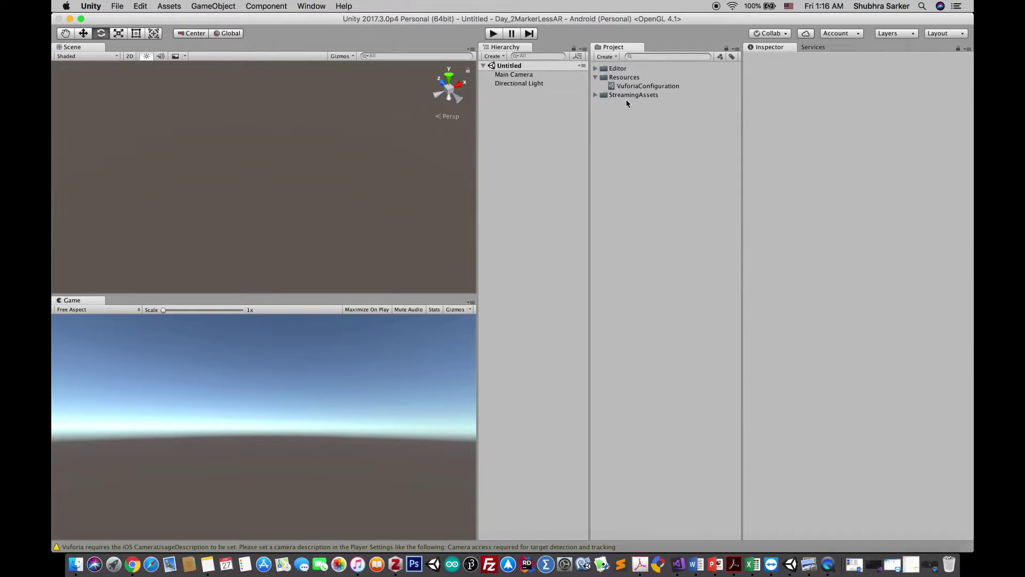
{"action": "left_click", "coordinate": [646, 87]}
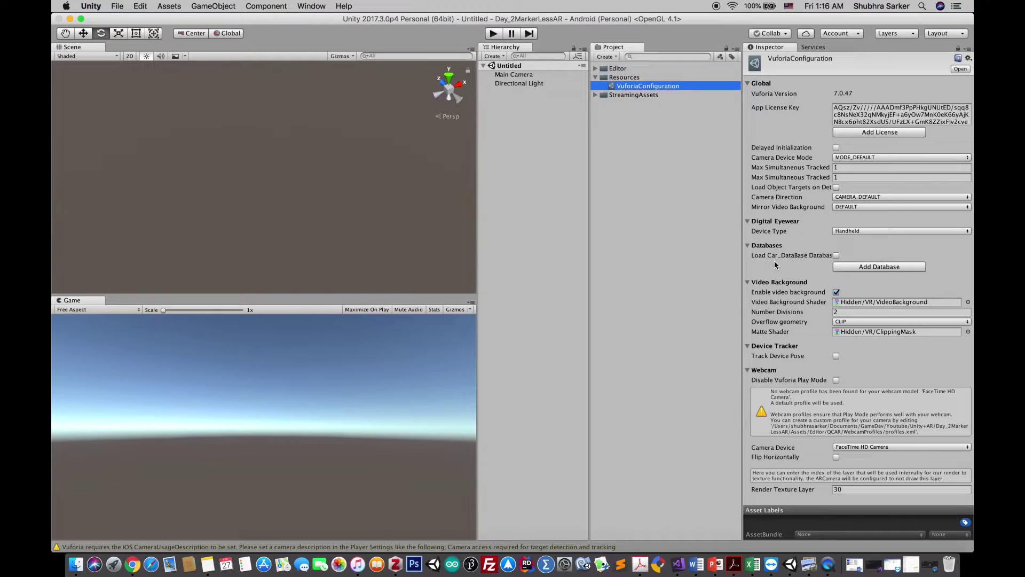
{"action": "left_click", "coordinate": [836, 256]}
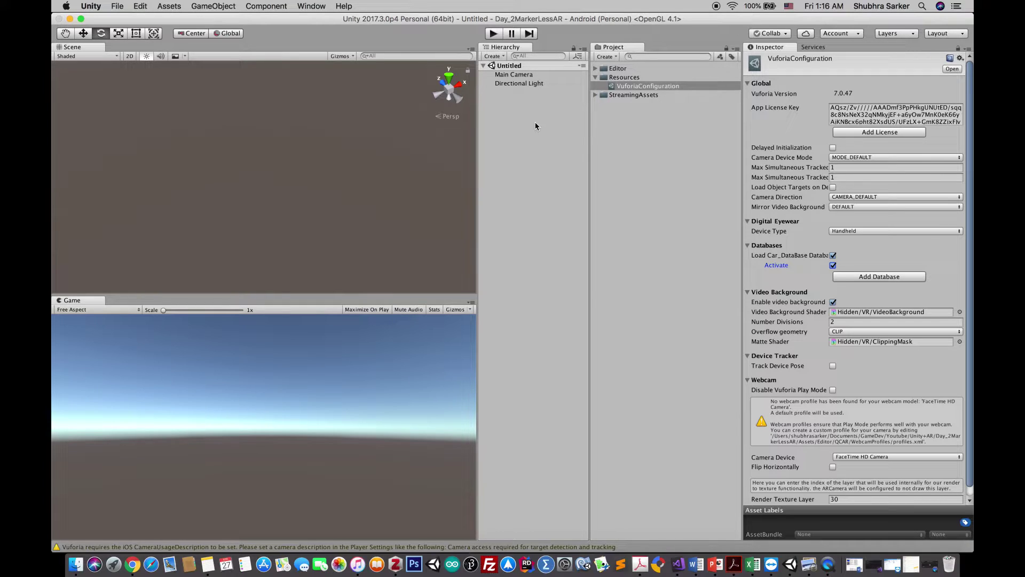
Delete the Main Camera from the scene
{"action": "left_click", "coordinate": [508, 75]}
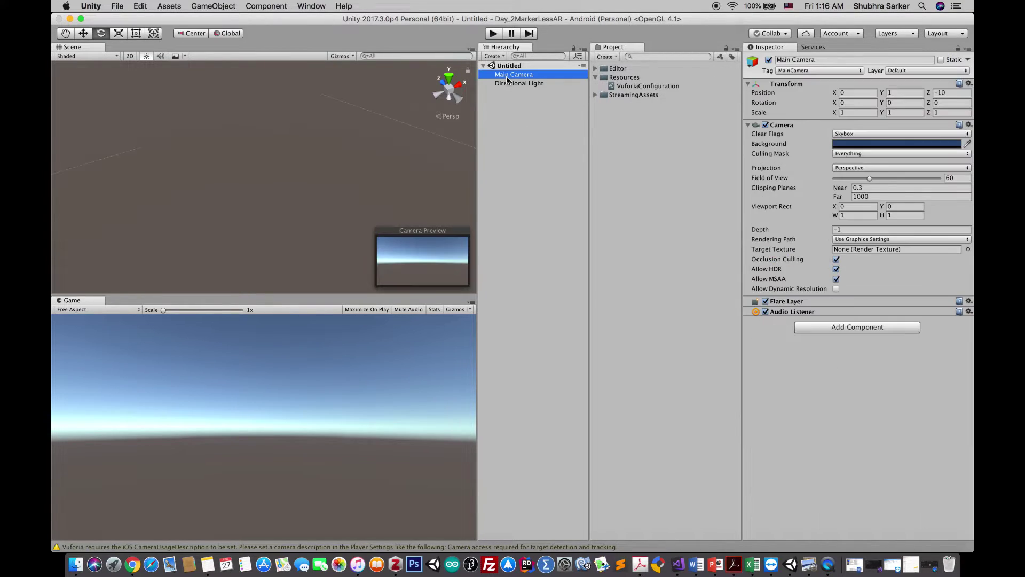
{"action": "right_click", "coordinate": [508, 75]}
{"action": "left_click", "coordinate": [528, 131]}
Add a Vuforia AR Camera to the scene and import the required Vuforia assets
{"action": "left_click", "coordinate": [494, 56]}
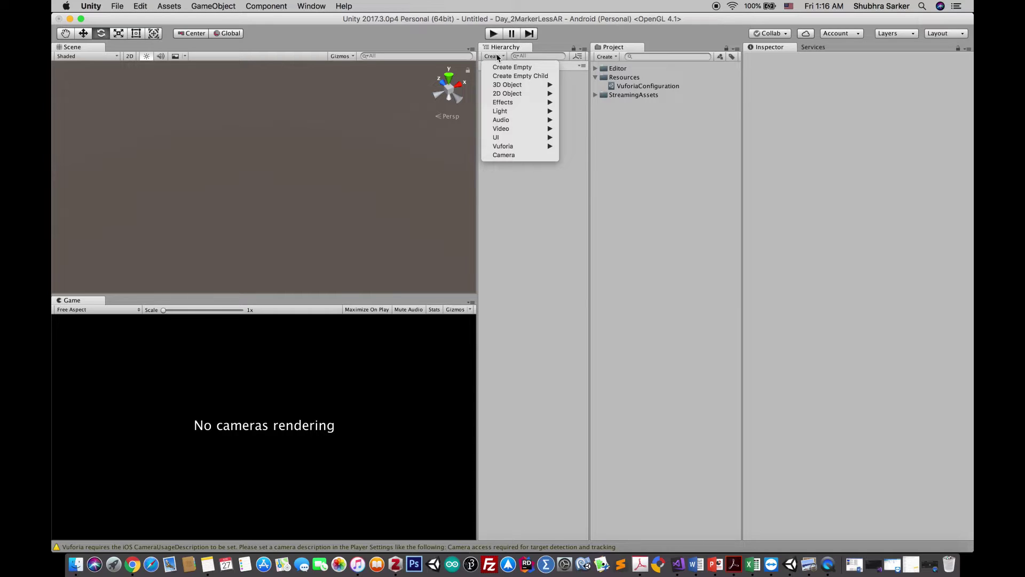
{"action": "mouse_move", "coordinate": [510, 147]}
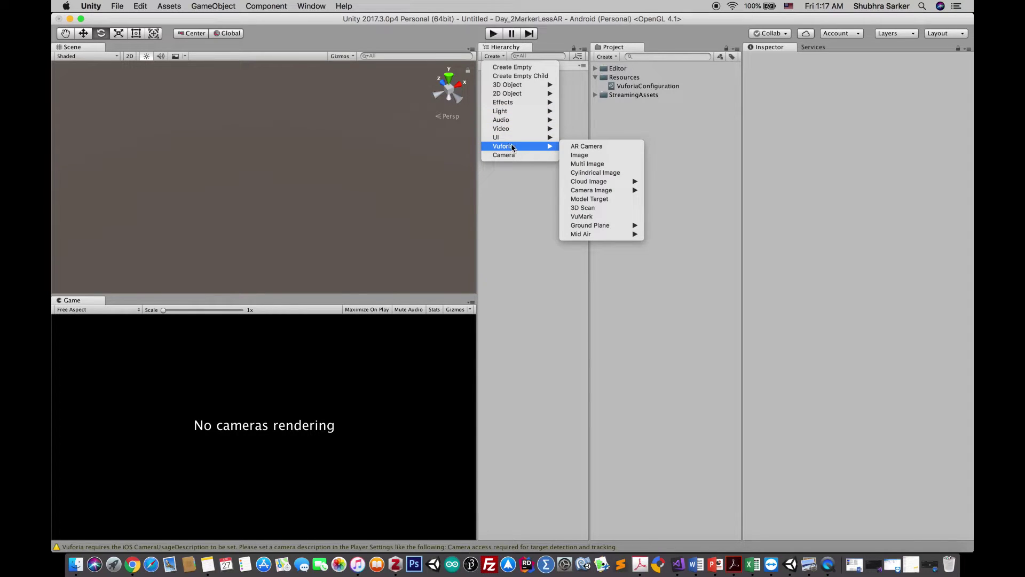
{"action": "left_click", "coordinate": [582, 146]}
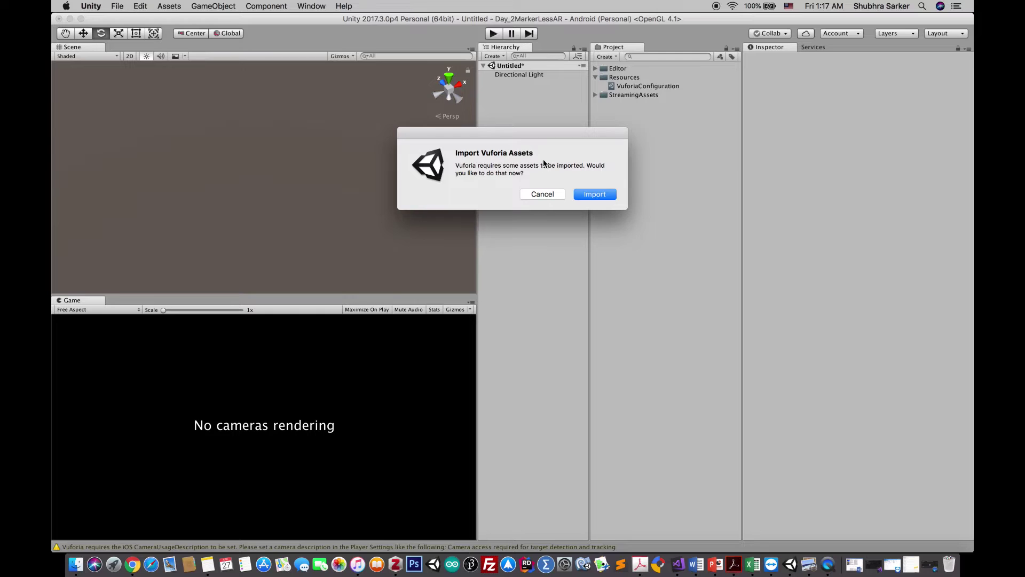
{"action": "left_click", "coordinate": [592, 197]}
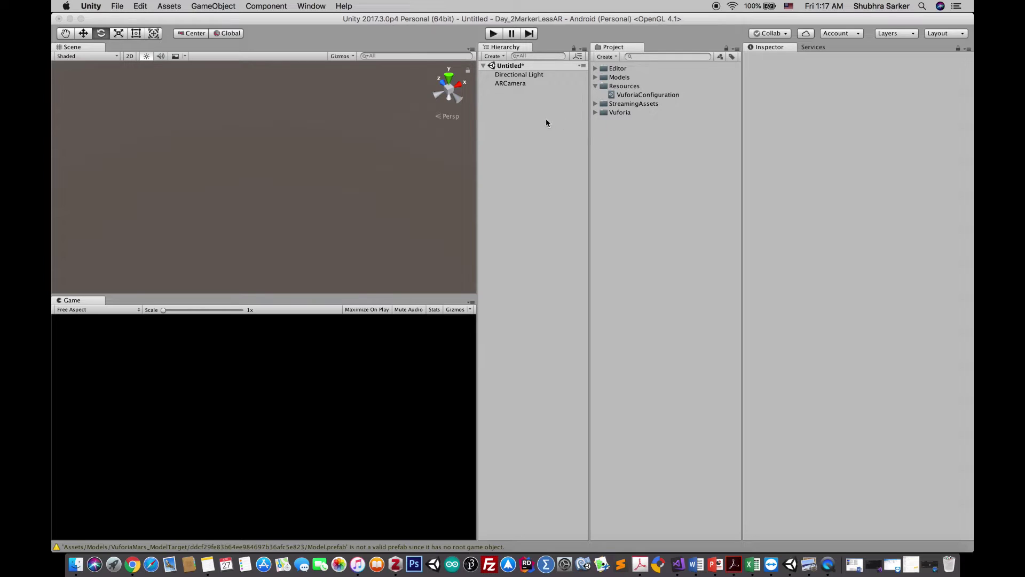
Open the ARCamera's Vuforia configuration and disable loading of the VuforiaMars_VuMark and VuforiaMars_Images databases
{"action": "left_click", "coordinate": [516, 86]}
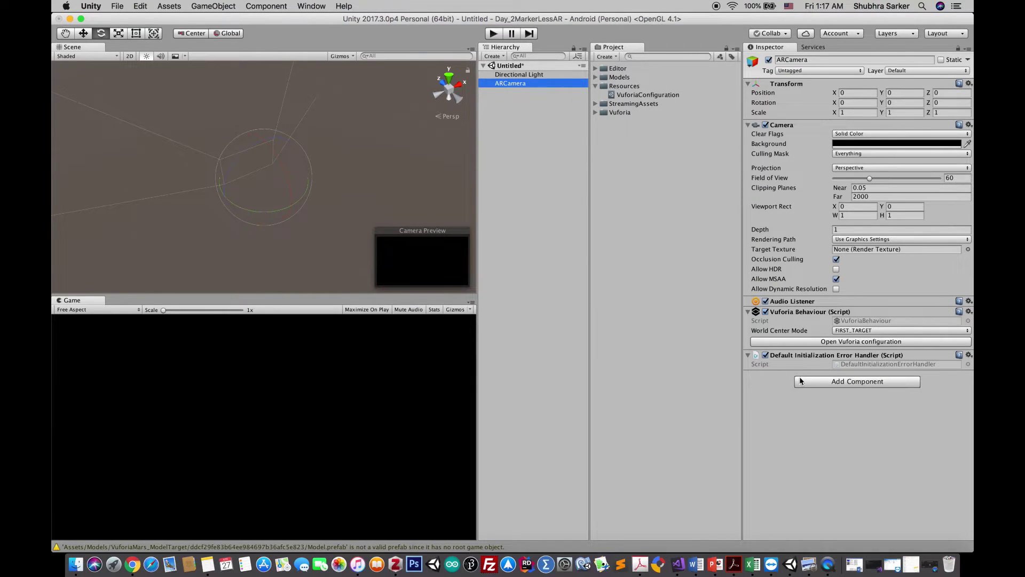
{"action": "left_click", "coordinate": [849, 343]}
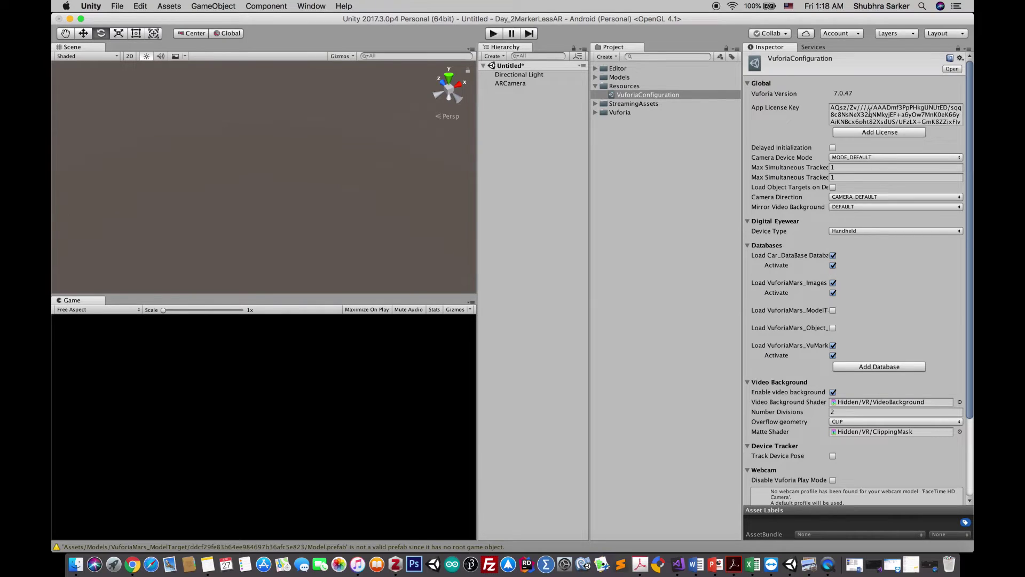
{"action": "left_click", "coordinate": [870, 114]}
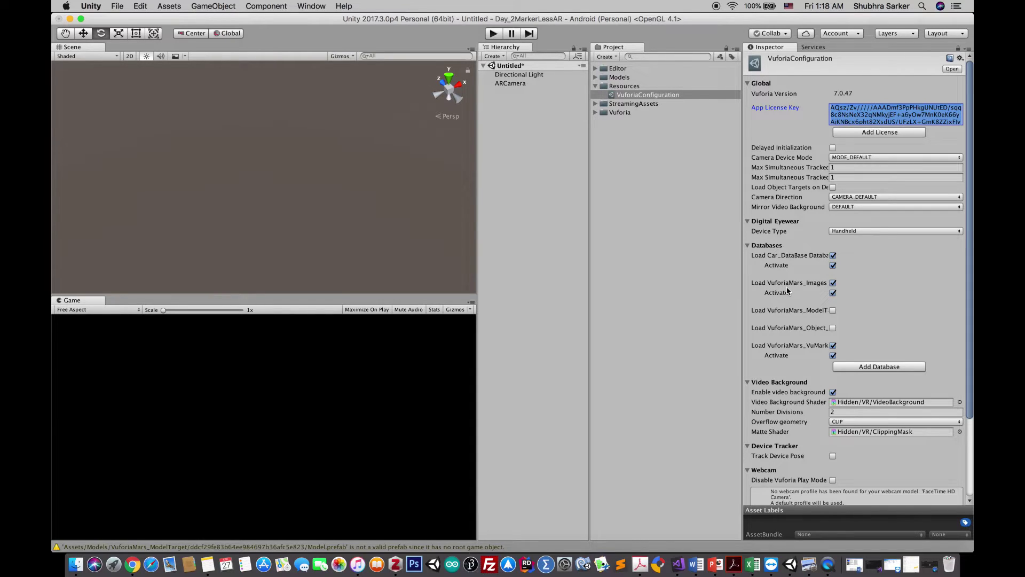
{"action": "left_click", "coordinate": [834, 346]}
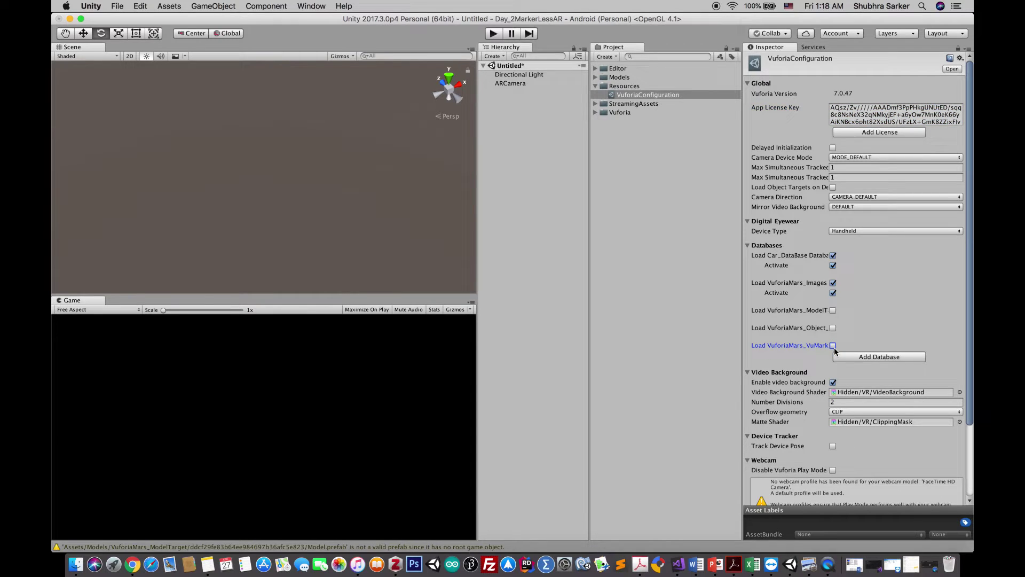
{"action": "left_click", "coordinate": [833, 283]}
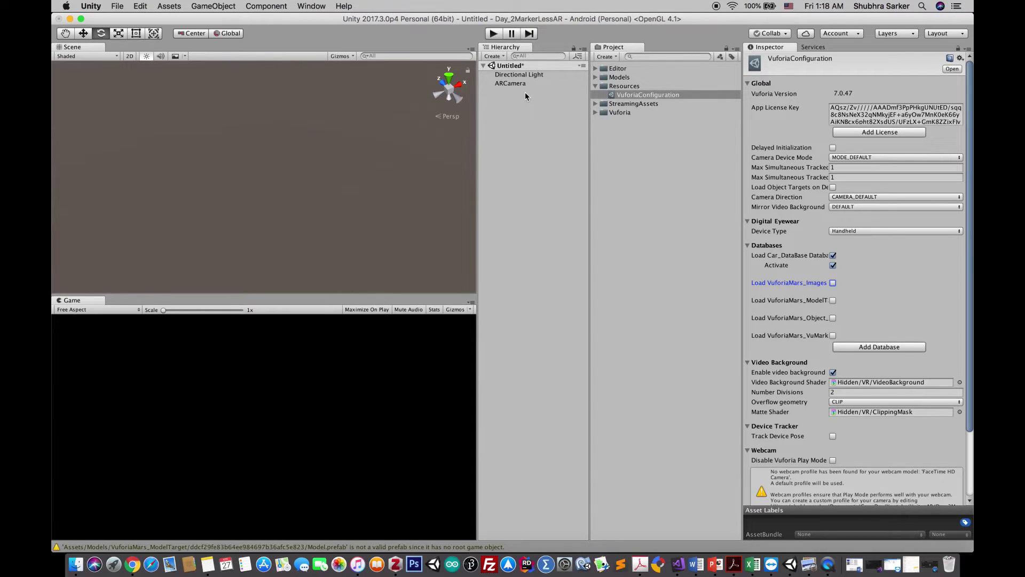
Add a Vuforia image target to the scene
{"action": "left_click", "coordinate": [512, 139]}
{"action": "left_click", "coordinate": [494, 56]}
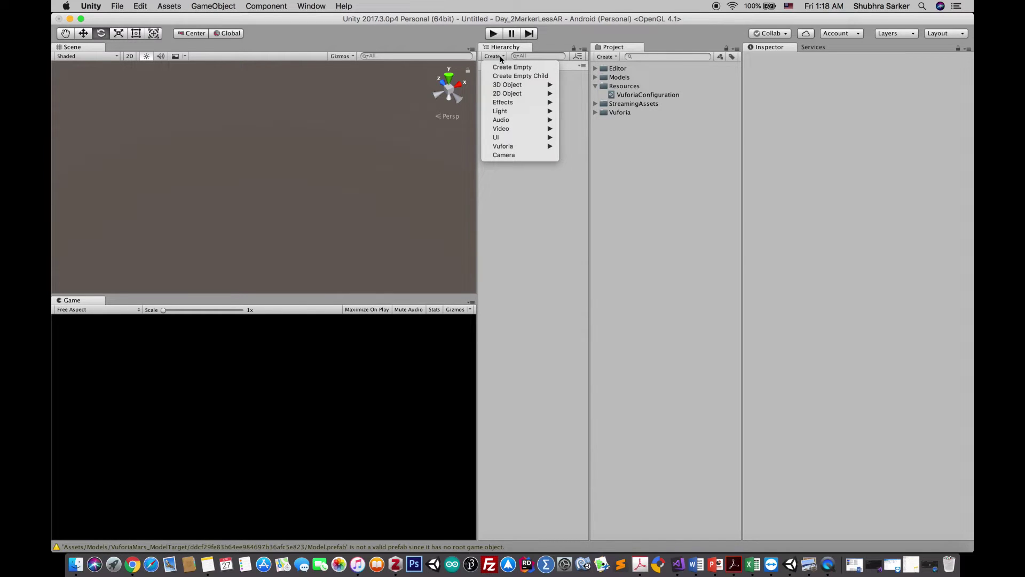
{"action": "mouse_move", "coordinate": [528, 146]}
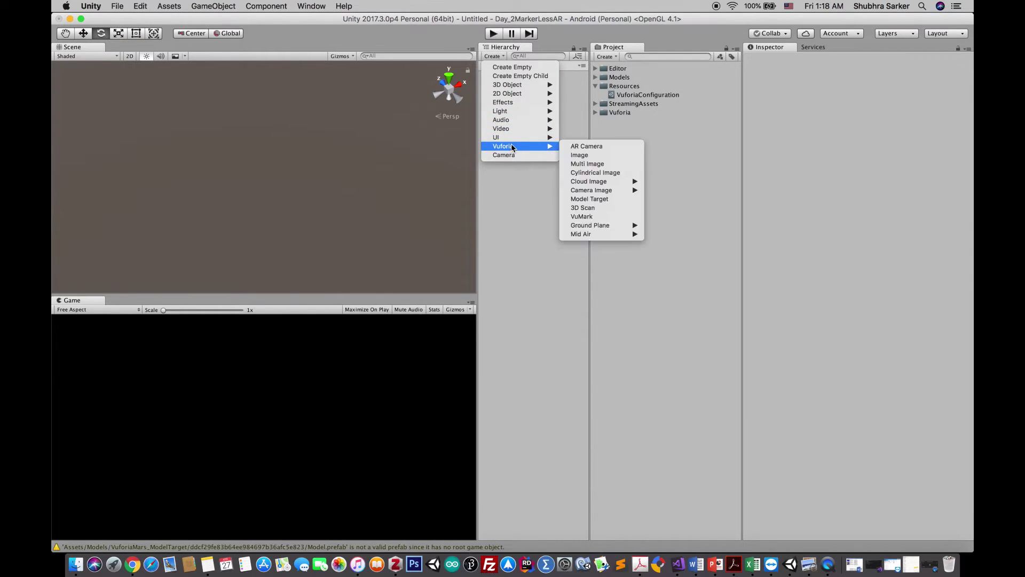
{"action": "left_click", "coordinate": [602, 156]}
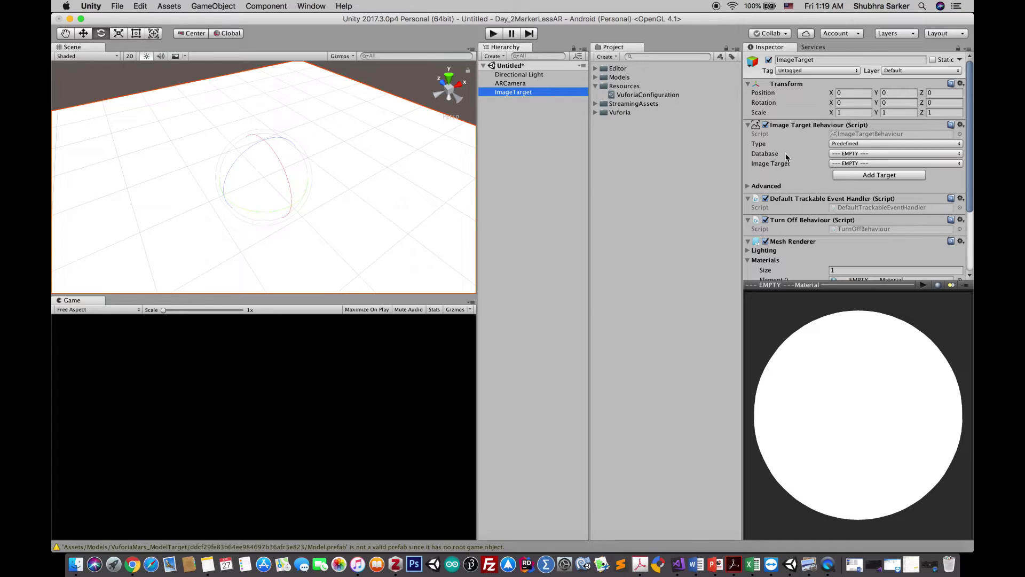
Assign the Car_DataBase database and its pexels-photo-337909 image to the ImageTarget, checking the target name in the Vuforia Target Manager in Chrome
{"action": "left_click", "coordinate": [848, 155]}
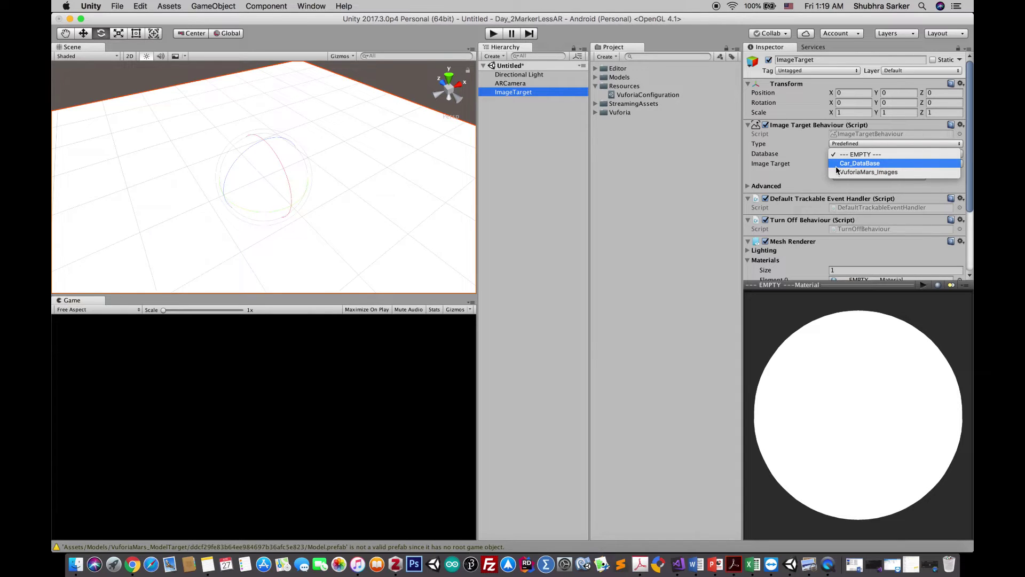
{"action": "left_click", "coordinate": [836, 166]}
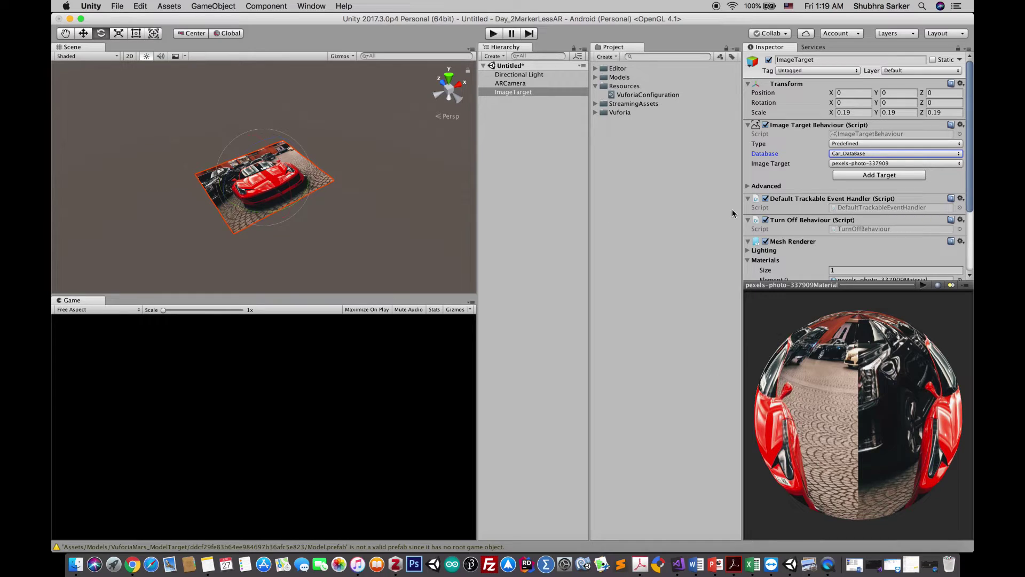
{"action": "left_click", "coordinate": [909, 164]}
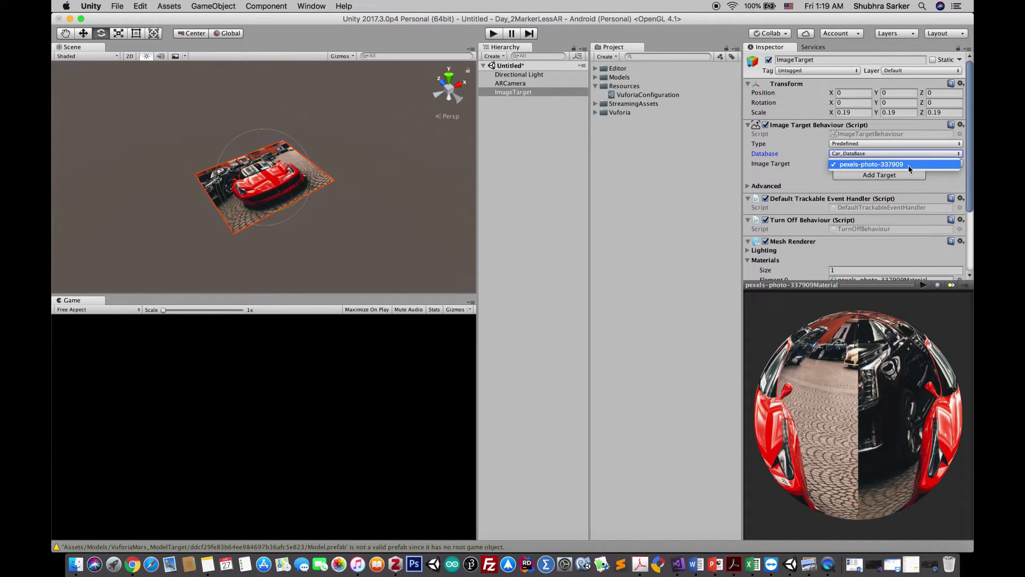
{"action": "left_click", "coordinate": [129, 572]}
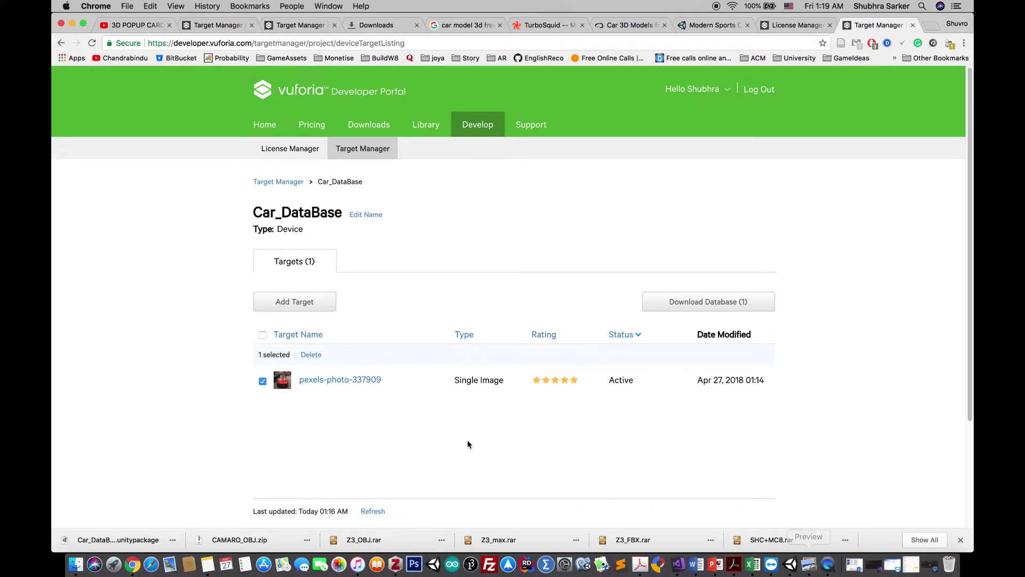
{"action": "left_click", "coordinate": [791, 565]}
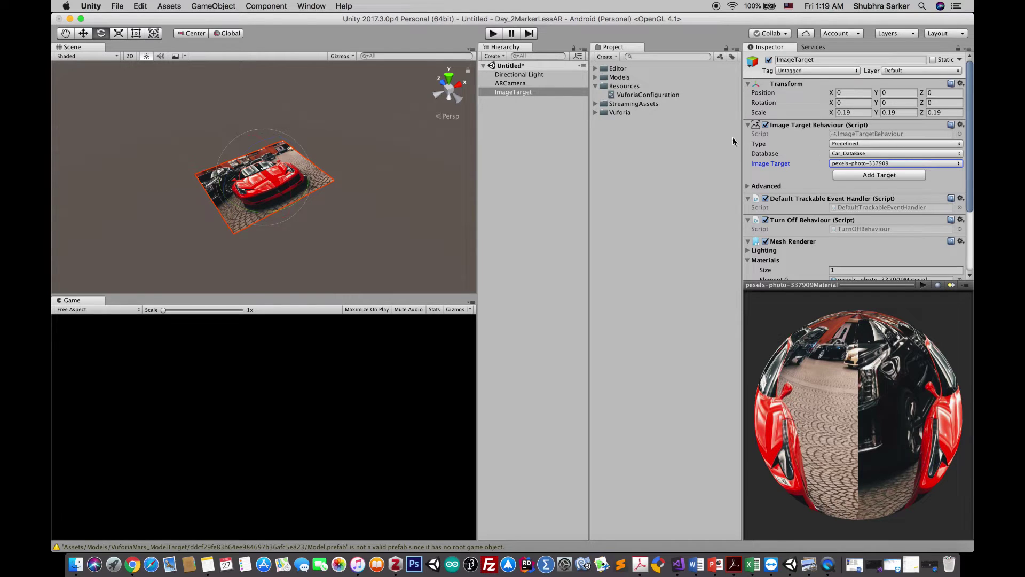
{"action": "left_click", "coordinate": [508, 94]}
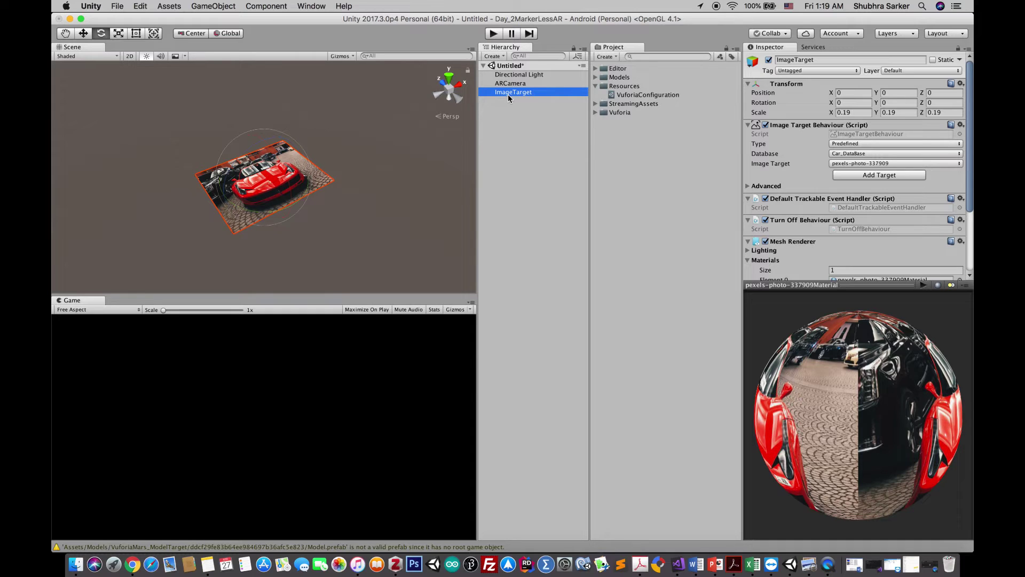
{"action": "left_click", "coordinate": [514, 132]}
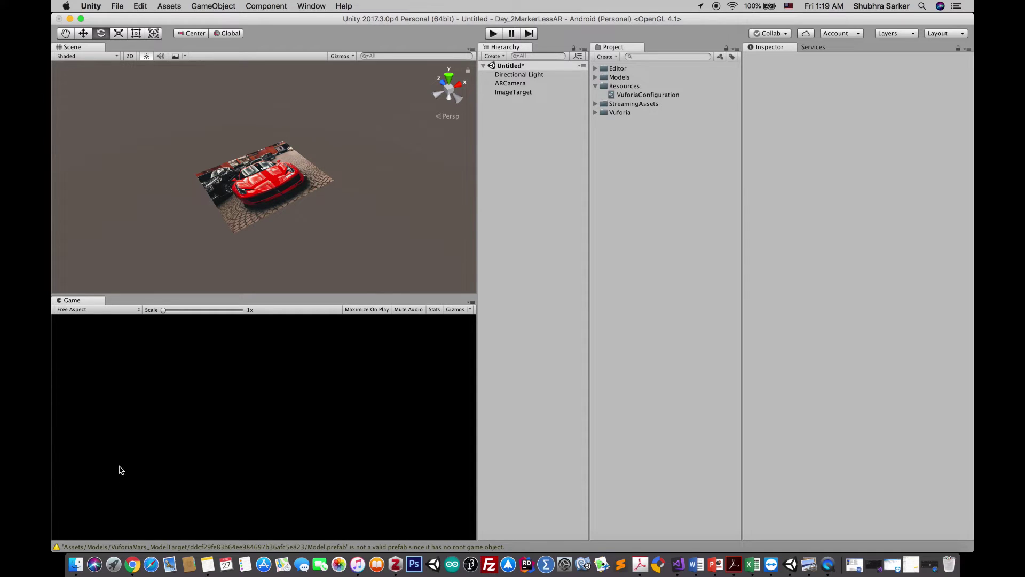
Import all contents of the Modern Sports Car 4 package from the Assets folder in Finder into the Unity project
{"action": "left_click", "coordinate": [80, 570]}
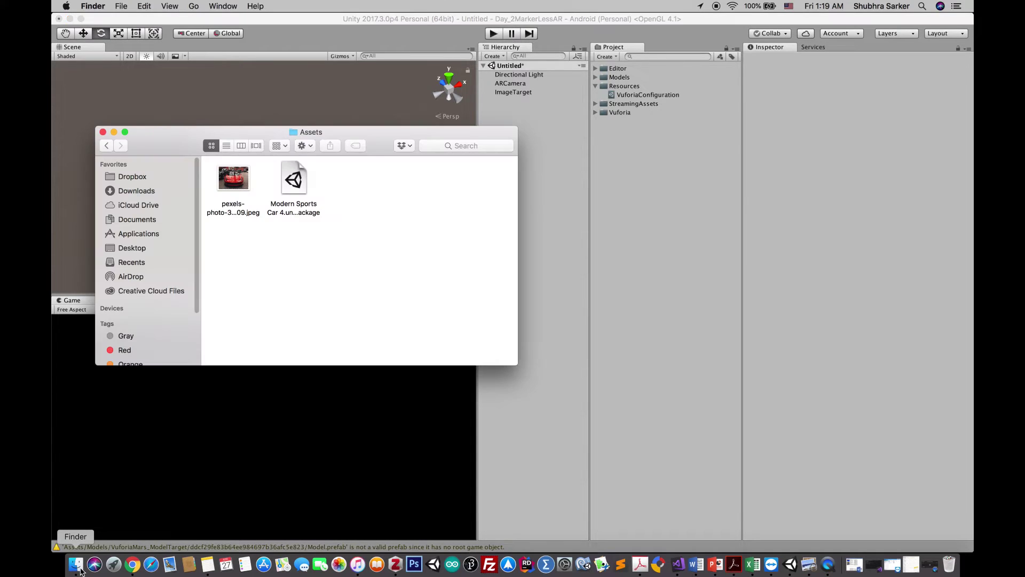
{"action": "left_click", "coordinate": [302, 186]}
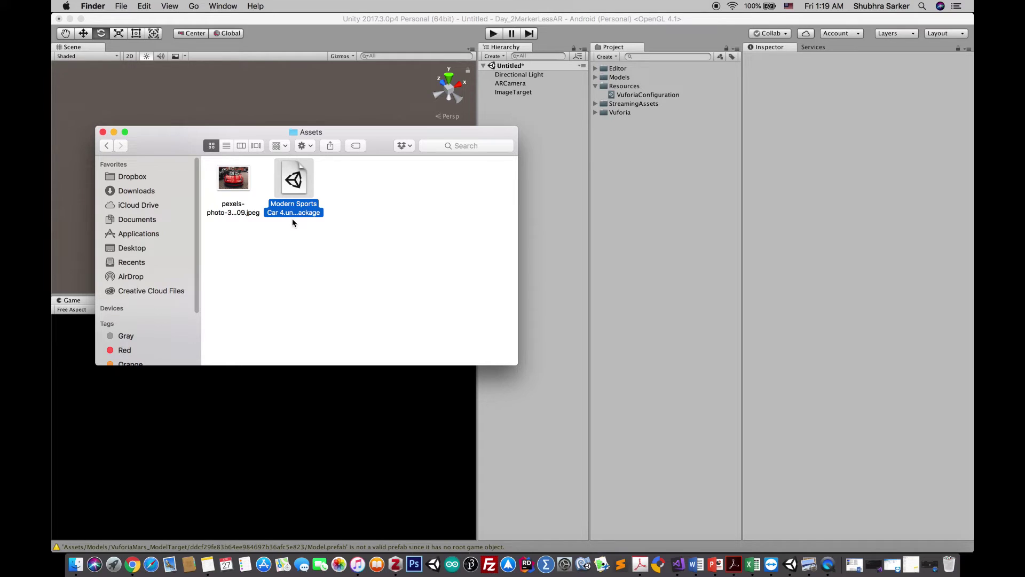
{"action": "double_click", "coordinate": [299, 184]}
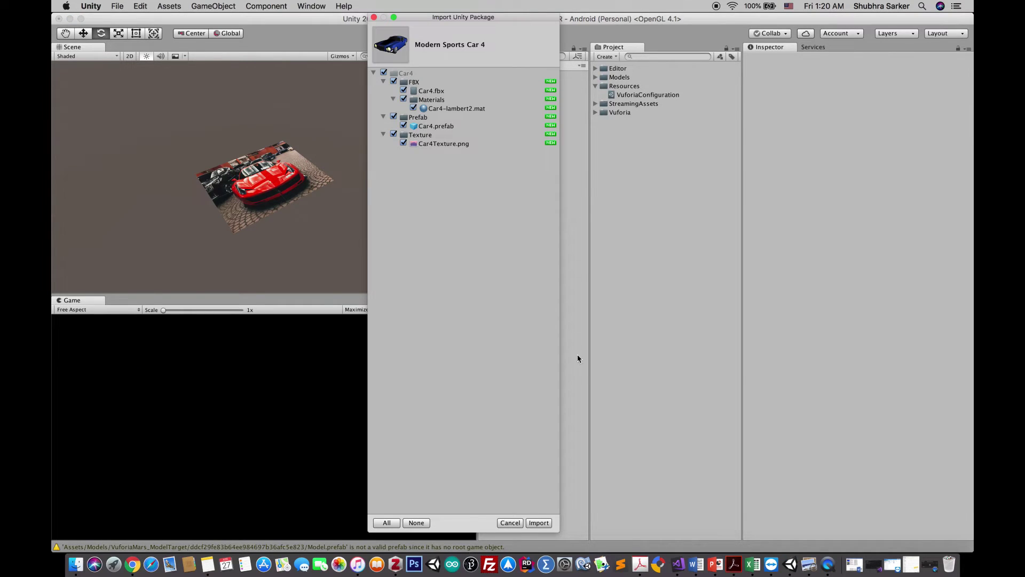
{"action": "left_click", "coordinate": [539, 523]}
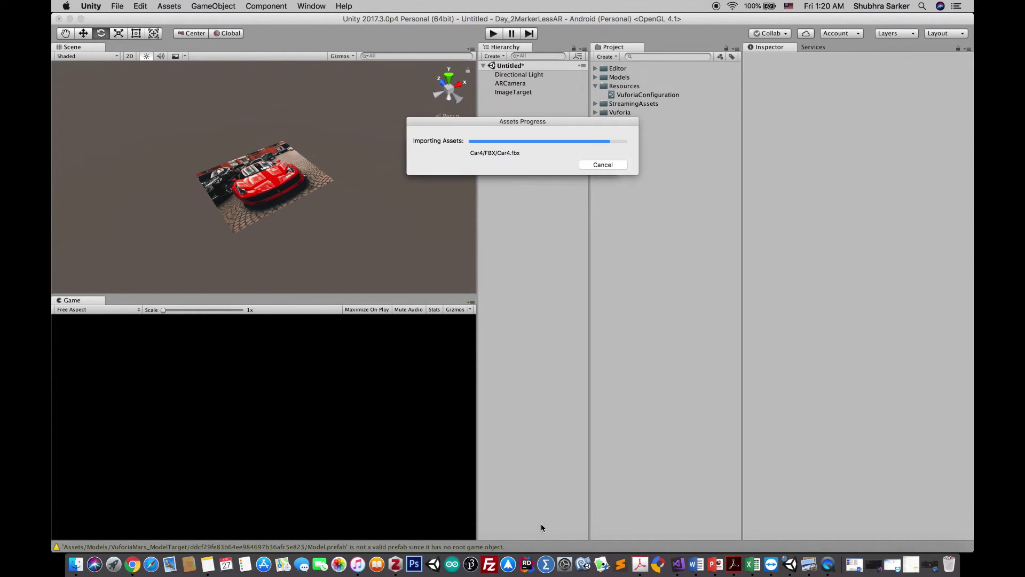
Place the Car4 model from the Car4 FBX folder into the scene near the image target
{"action": "left_click", "coordinate": [596, 95]}
{"action": "left_click", "coordinate": [596, 69]}
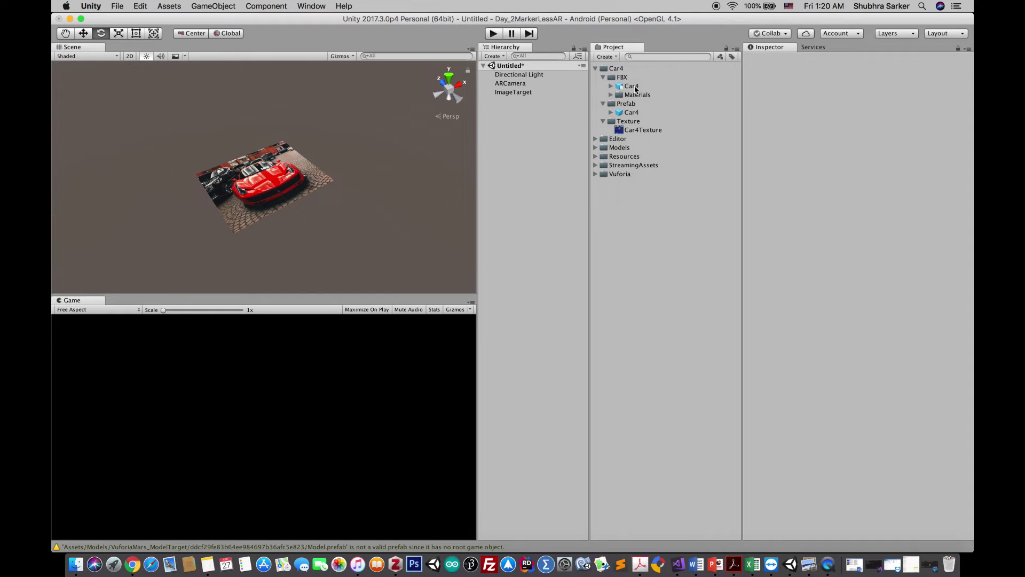
{"action": "left_click_drag", "start_coordinate": [635, 89], "coordinate": [259, 186]}
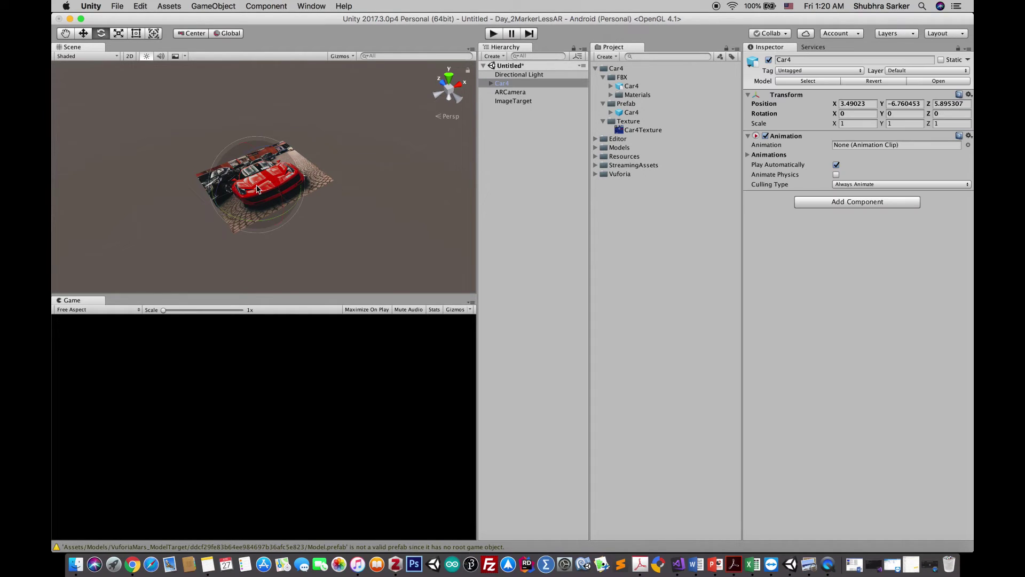
{"action": "left_click_drag", "start_coordinate": [338, 191], "coordinate": [356, 141], "text": "alt"}
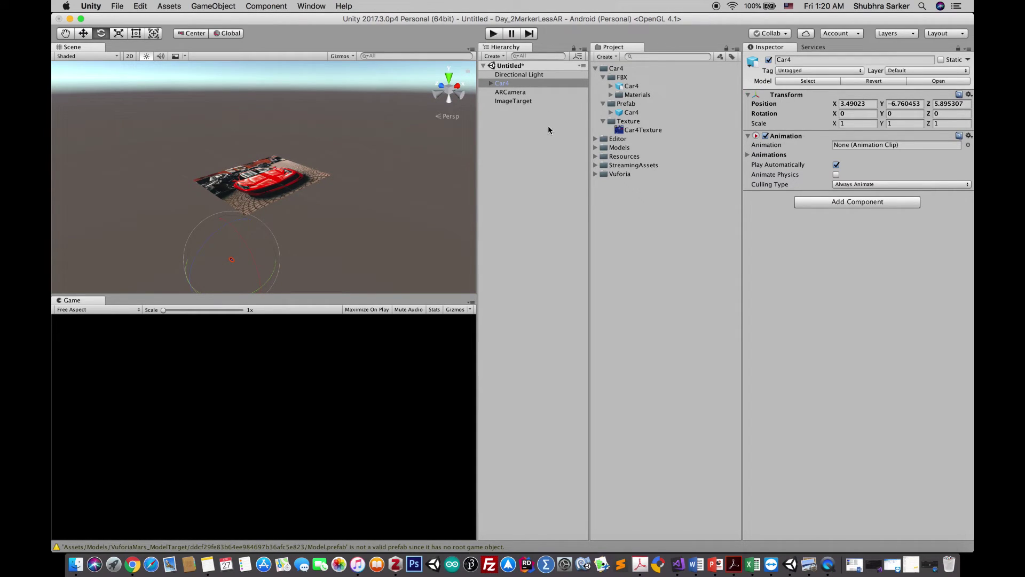
Set Car4's position to X 0, Y 0, Z 0 to match the ImageTarget
{"action": "left_click", "coordinate": [521, 102]}
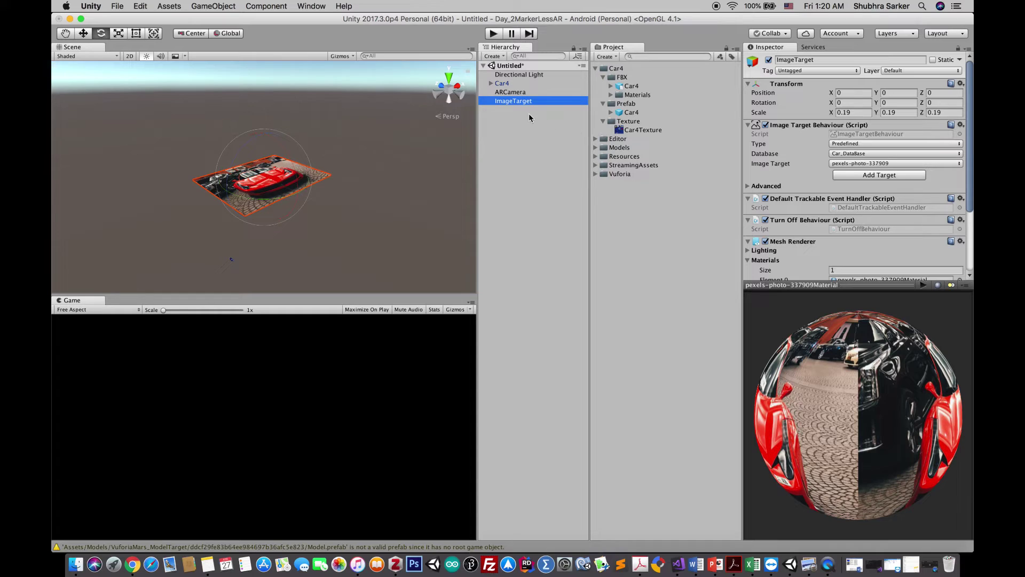
{"action": "left_click", "coordinate": [522, 84]}
{"action": "left_click", "coordinate": [849, 104]}
{"action": "type", "text": "0"}
{"action": "left_click", "coordinate": [912, 102]}
{"action": "type", "text": "0"}
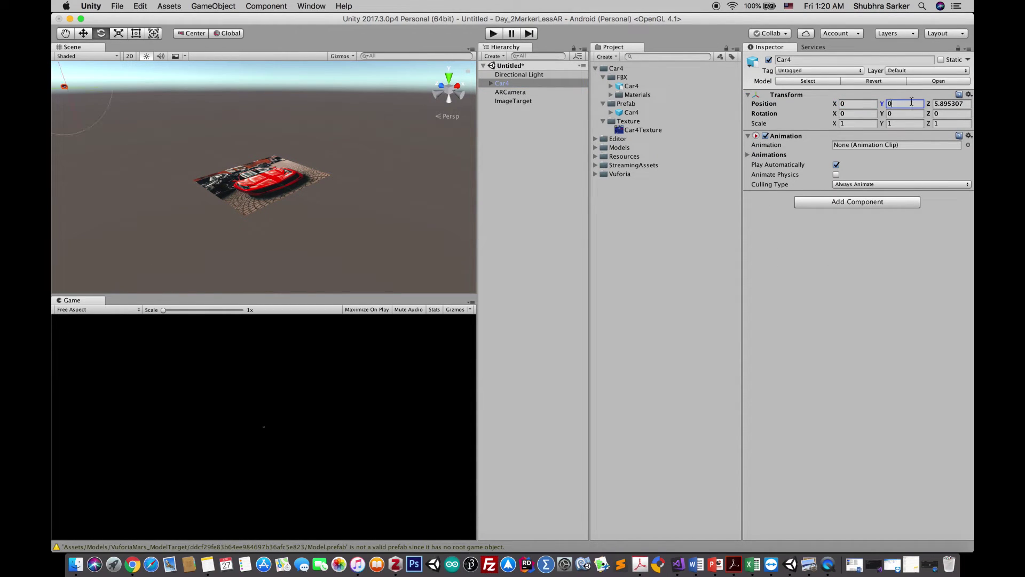
{"action": "left_click", "coordinate": [958, 102]}
{"action": "type", "text": "0"}
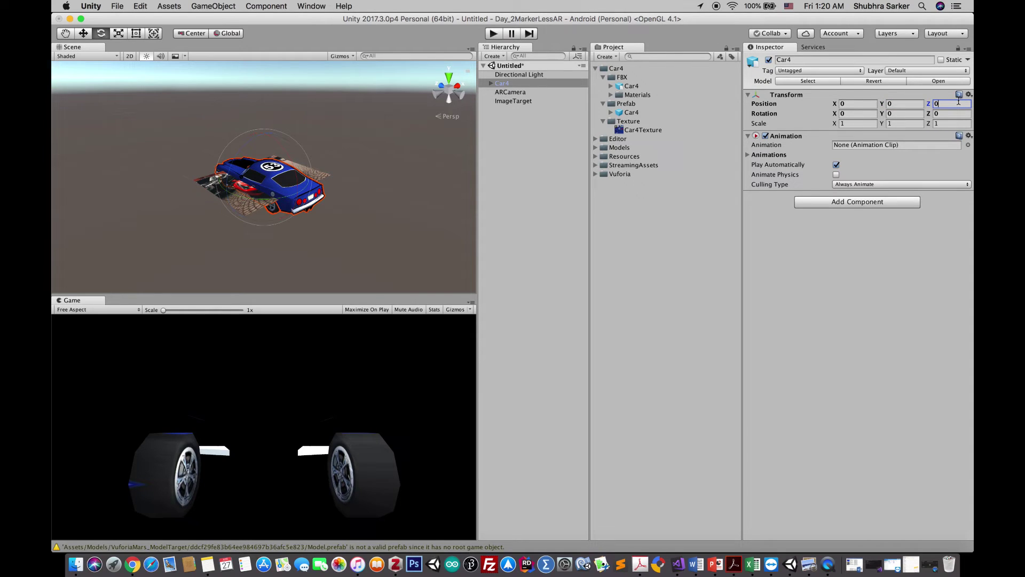
Move Car4 up above the marker image to a Y position of about 0.028
{"action": "left_click", "coordinate": [514, 84]}
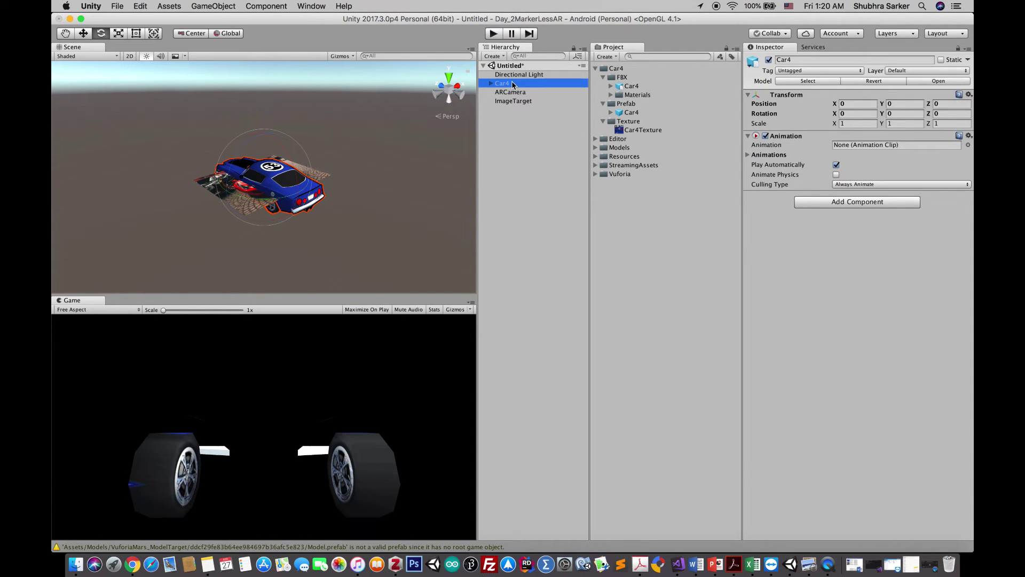
{"action": "left_click", "coordinate": [87, 35]}
{"action": "left_click", "coordinate": [262, 133]}
{"action": "left_click_drag", "start_coordinate": [262, 133], "coordinate": [260, 127]}
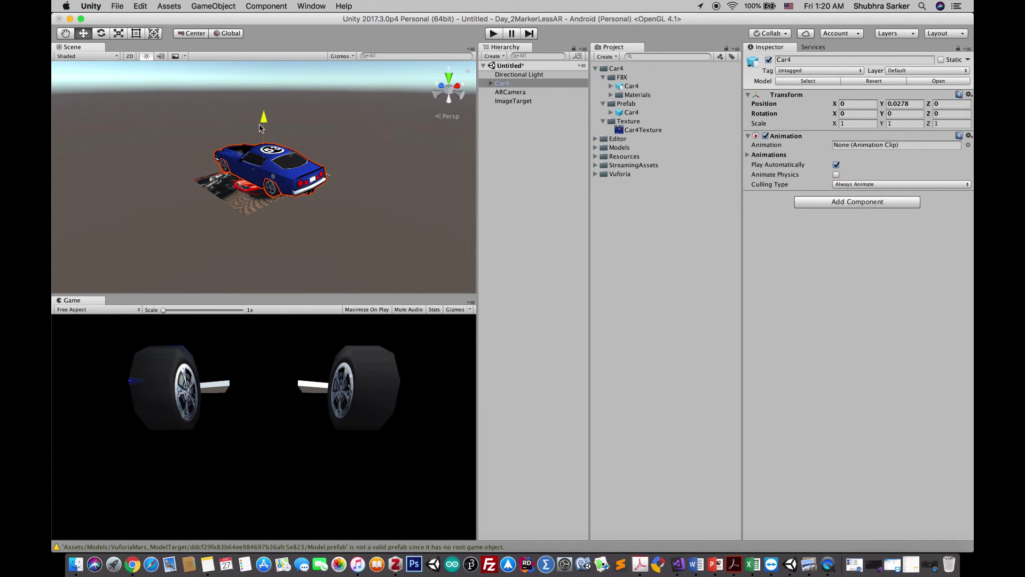
Rotate Car4 to about -87.4 degrees around the Y axis and make it a child of ImageTarget
{"action": "key", "text": "e"}
{"action": "left_click_drag", "start_coordinate": [256, 176], "coordinate": [417, 242]}
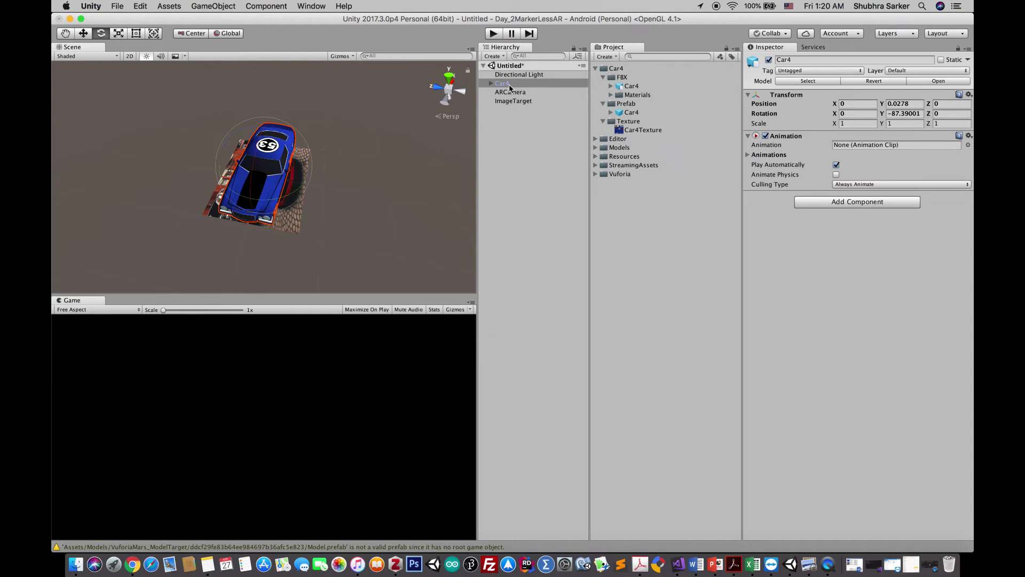
{"action": "left_click_drag", "start_coordinate": [509, 86], "coordinate": [511, 103]}
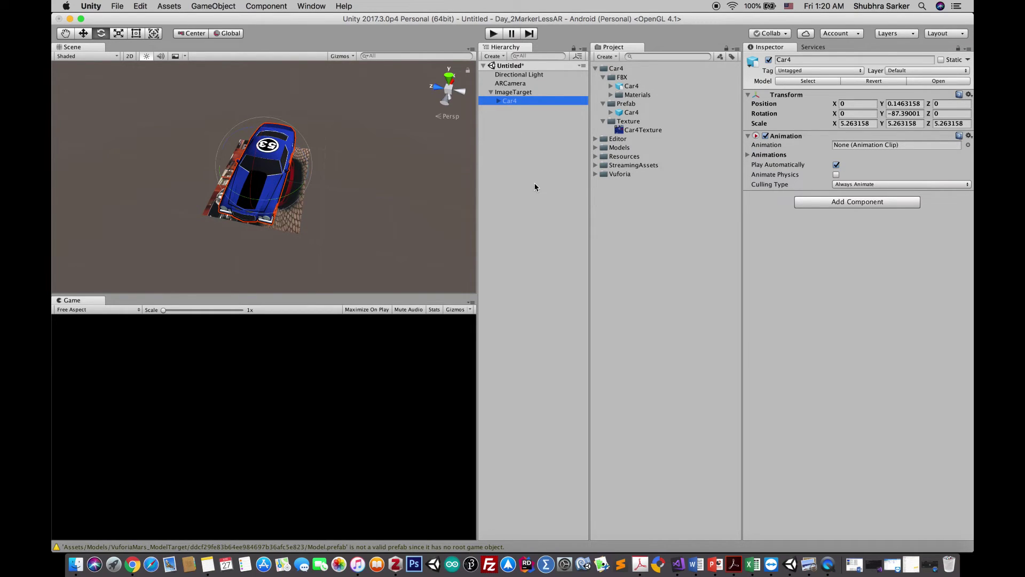
{"action": "left_click", "coordinate": [335, 93]}
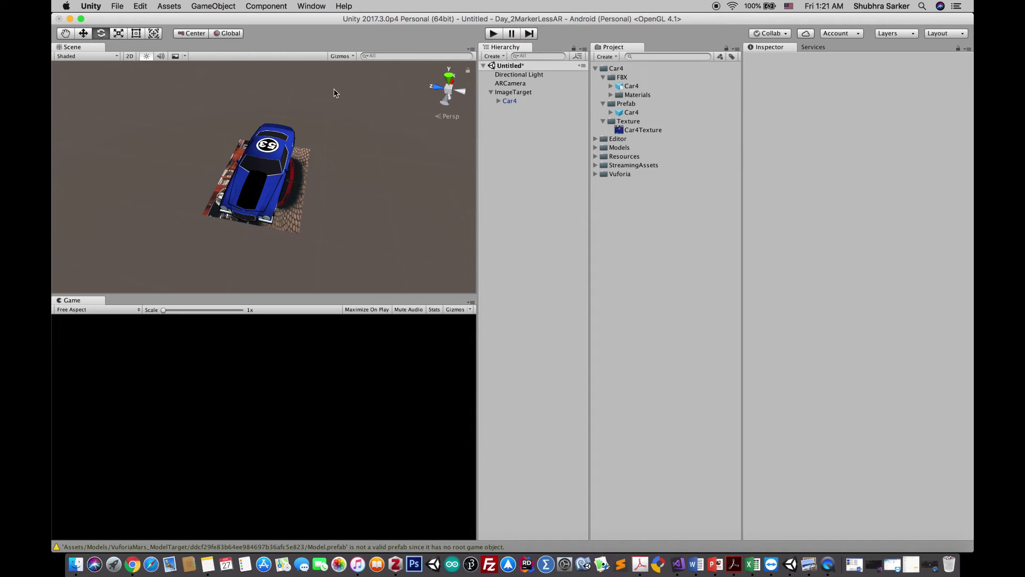
Open the build settings and move their window aside to uncover the scene hierarchy
{"action": "left_click", "coordinate": [119, 7]}
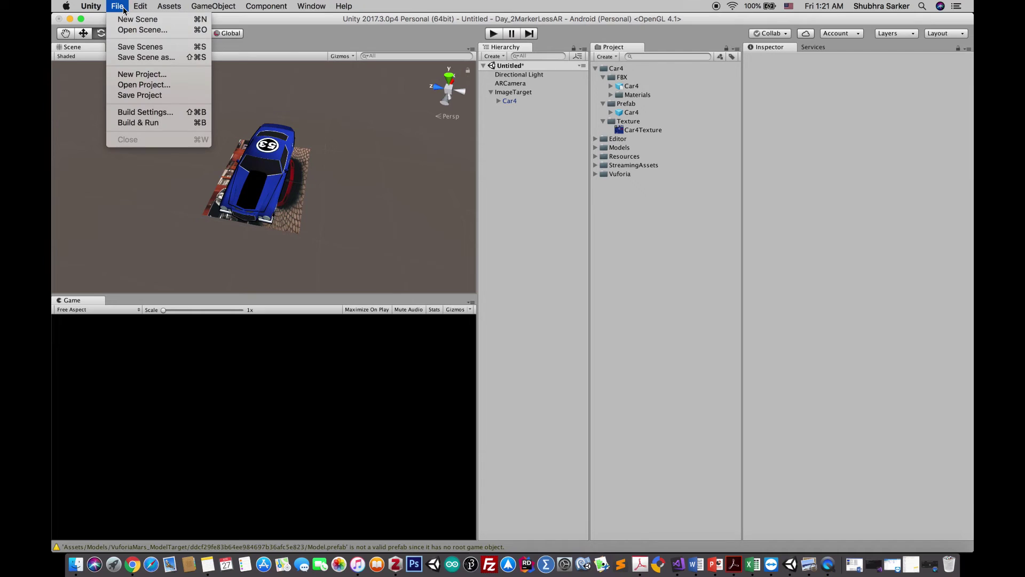
{"action": "left_click", "coordinate": [152, 113]}
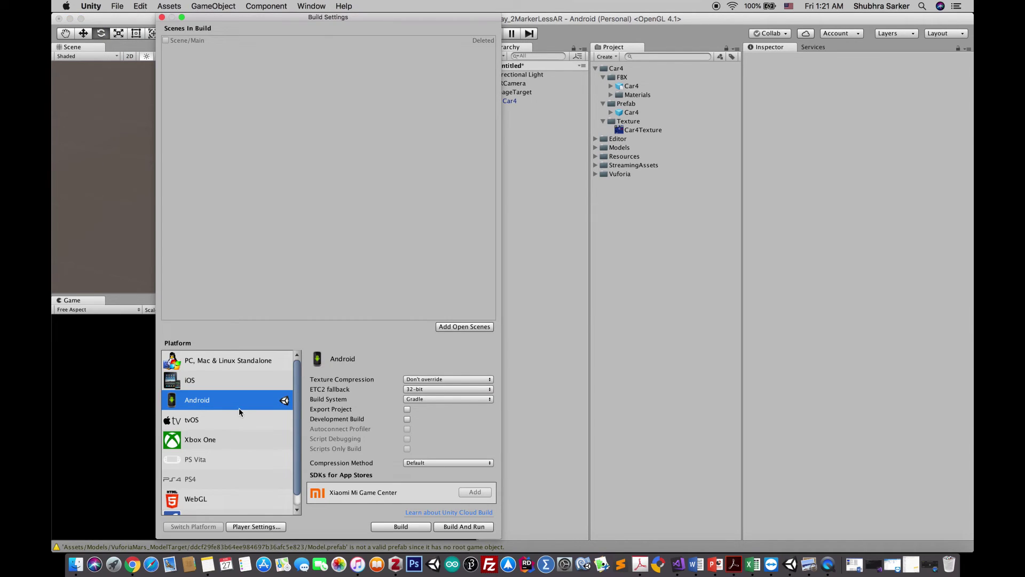
{"action": "left_click_drag", "start_coordinate": [375, 16], "coordinate": [305, 16]}
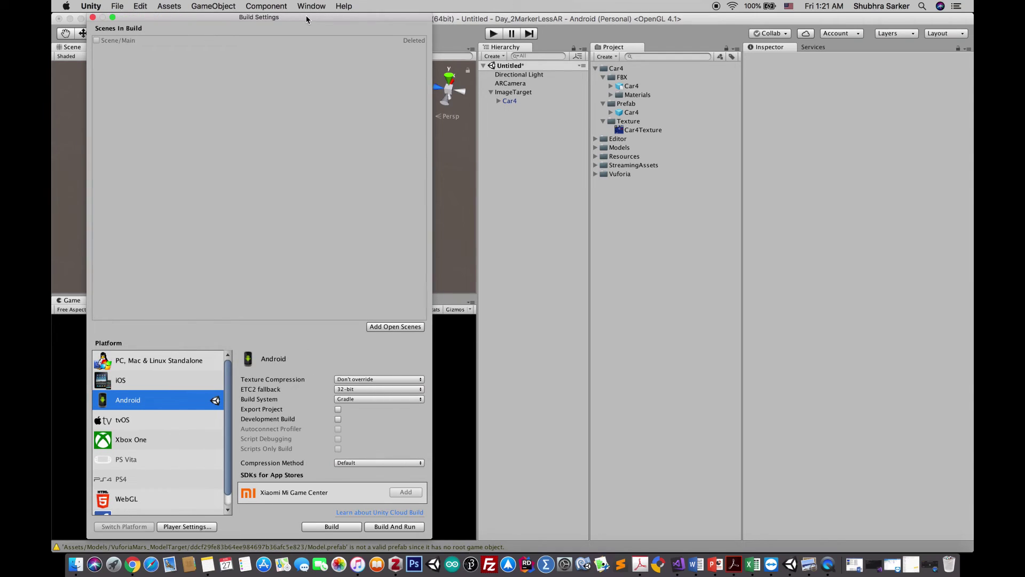
{"action": "left_click", "coordinate": [516, 225]}
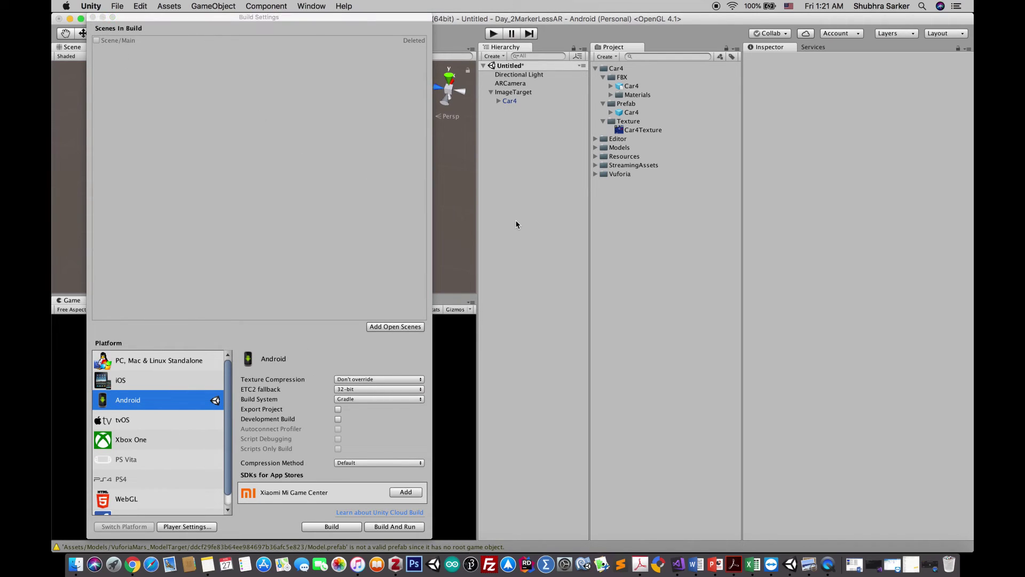
Save the scene as Main in a new Scence folder inside Assets and add it to the scenes in build
{"action": "key", "text": "super+s"}
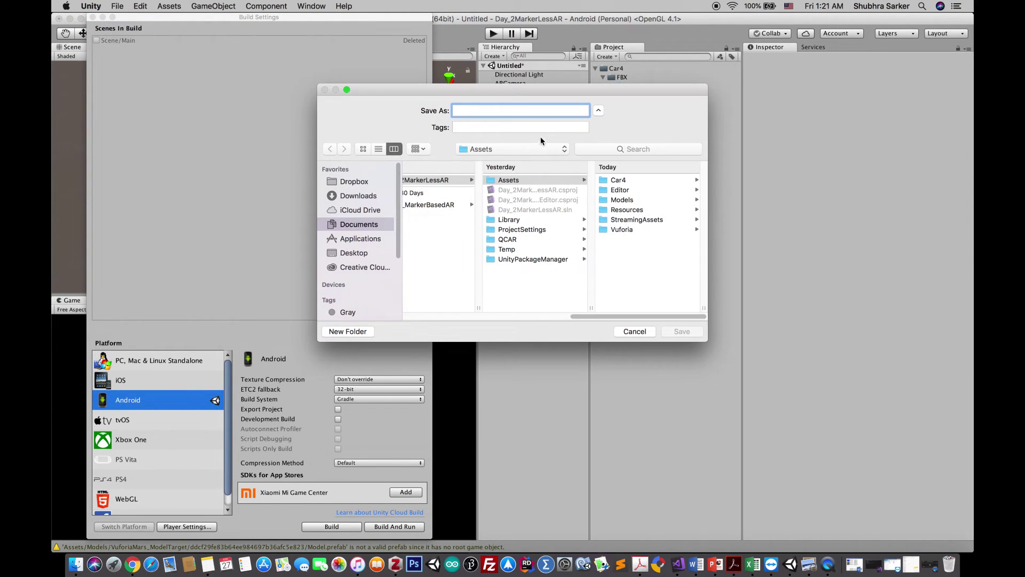
{"action": "type", "text": "sc"}
{"action": "key", "text": "BackSpace"}
{"action": "key", "text": "BackSpace"}
{"action": "left_click", "coordinate": [350, 333]}
{"action": "type", "text": "Scence"}
{"action": "key", "text": "Return"}
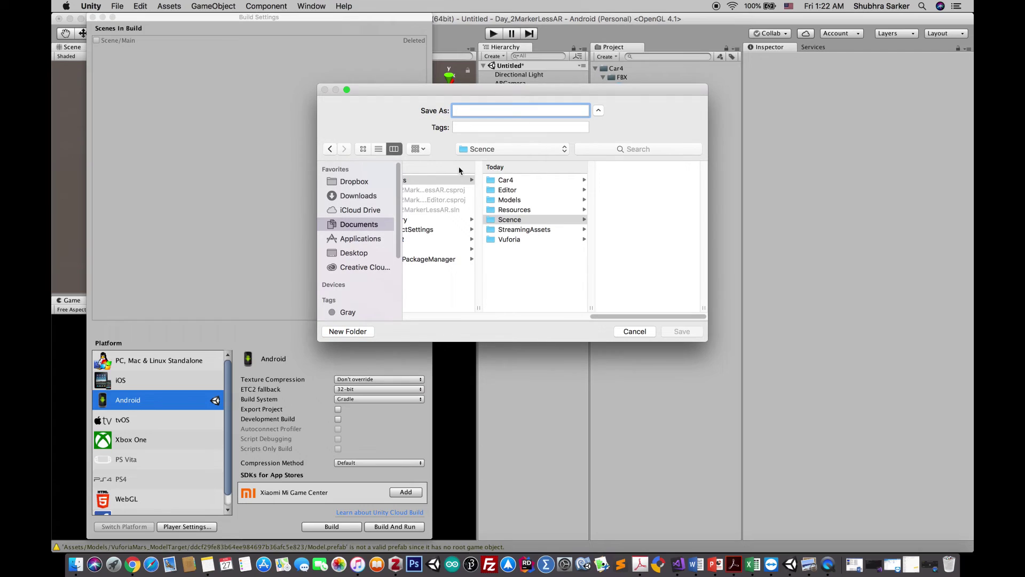
{"action": "type", "text": "Main"}
{"action": "key", "text": "Return"}
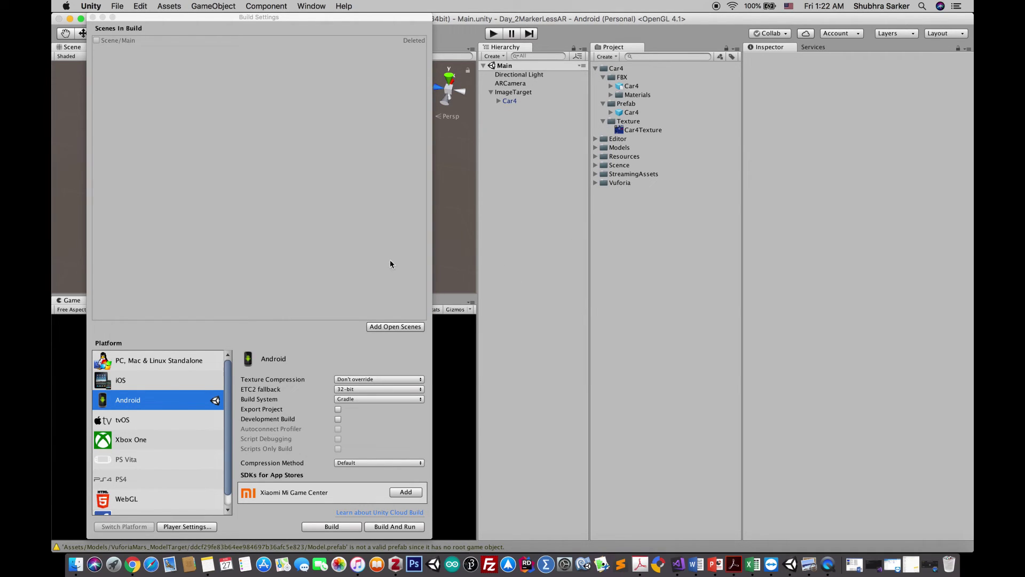
{"action": "left_click", "coordinate": [383, 328]}
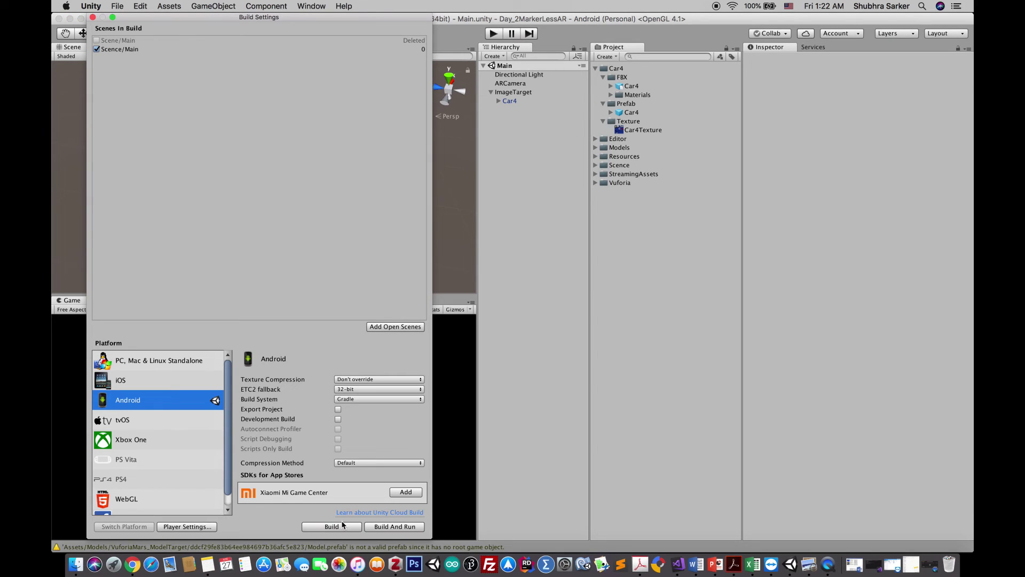
Disable Android TV Compatibility in the Android player settings
{"action": "left_click", "coordinate": [186, 526]}
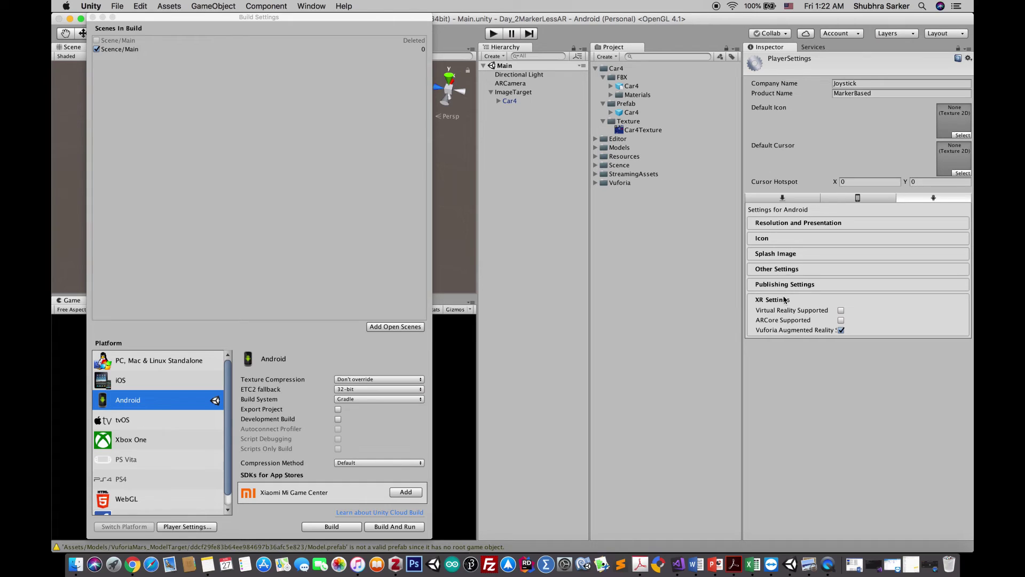
{"action": "left_click", "coordinate": [784, 300]}
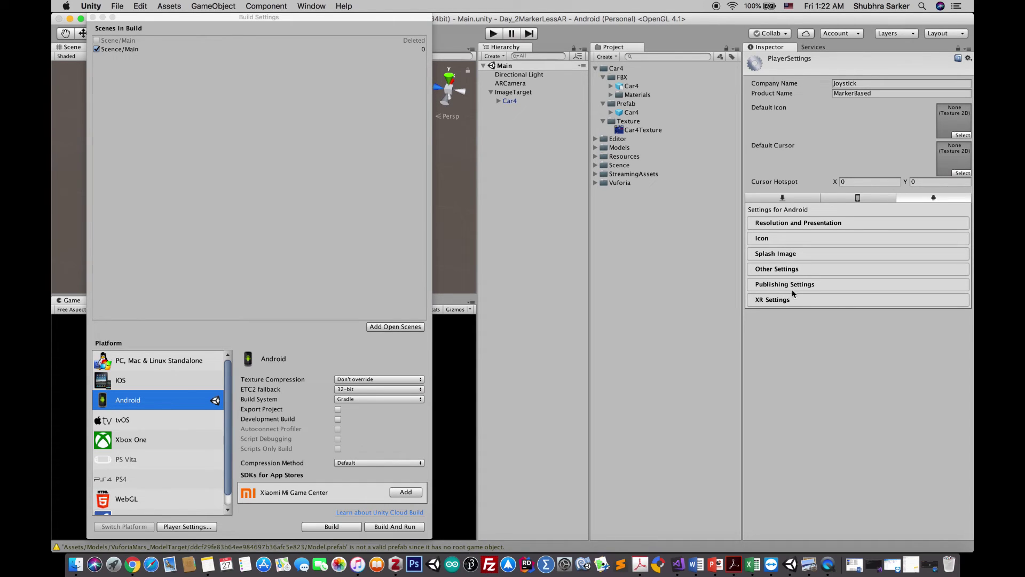
{"action": "left_click", "coordinate": [796, 284]}
{"action": "left_click", "coordinate": [777, 268]}
{"action": "scroll", "coordinate": [812, 416], "scroll_direction": "down", "scroll_amount": 5}
{"action": "left_click", "coordinate": [841, 429]}
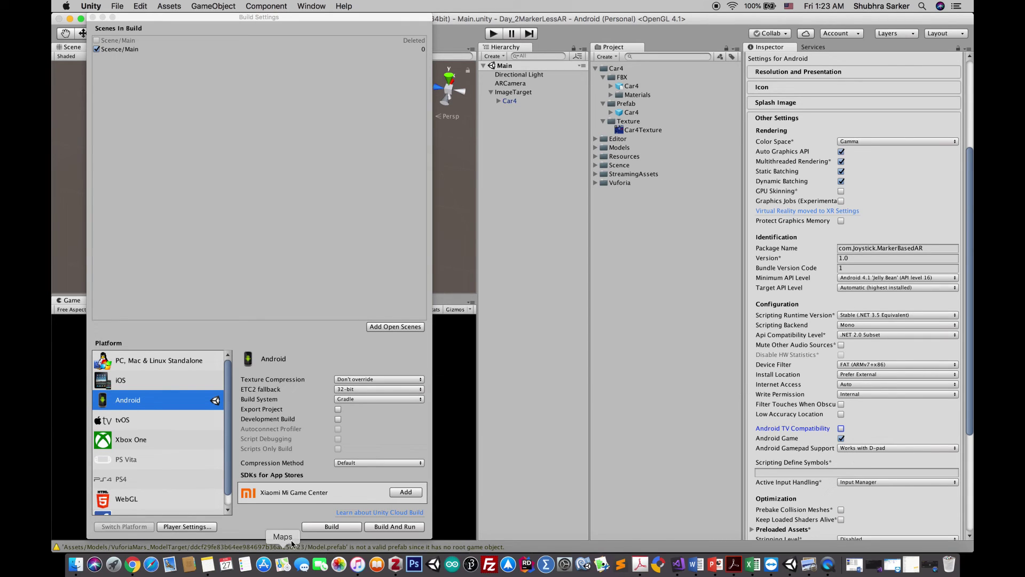
Build the Android app to the Desktop under the name MarkerBasedCar
{"action": "left_click", "coordinate": [341, 528]}
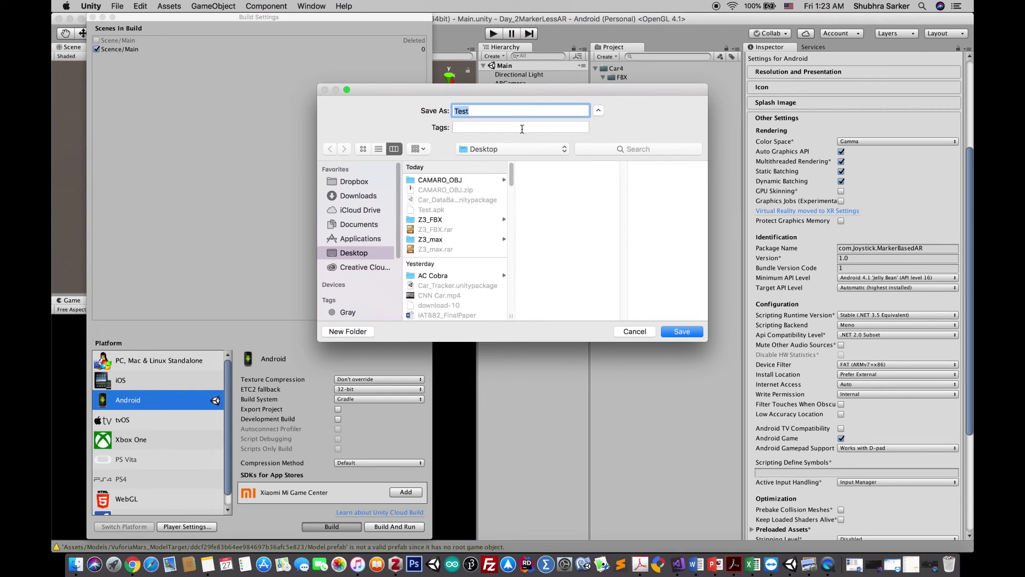
{"action": "key", "text": "BackSpace"}
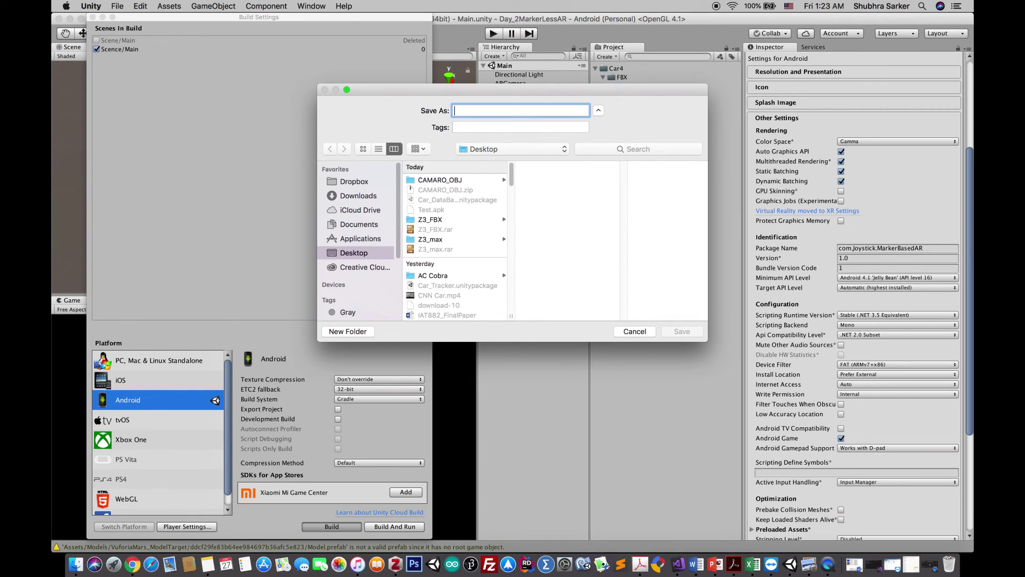
{"action": "type", "text": "MarkerLe"}
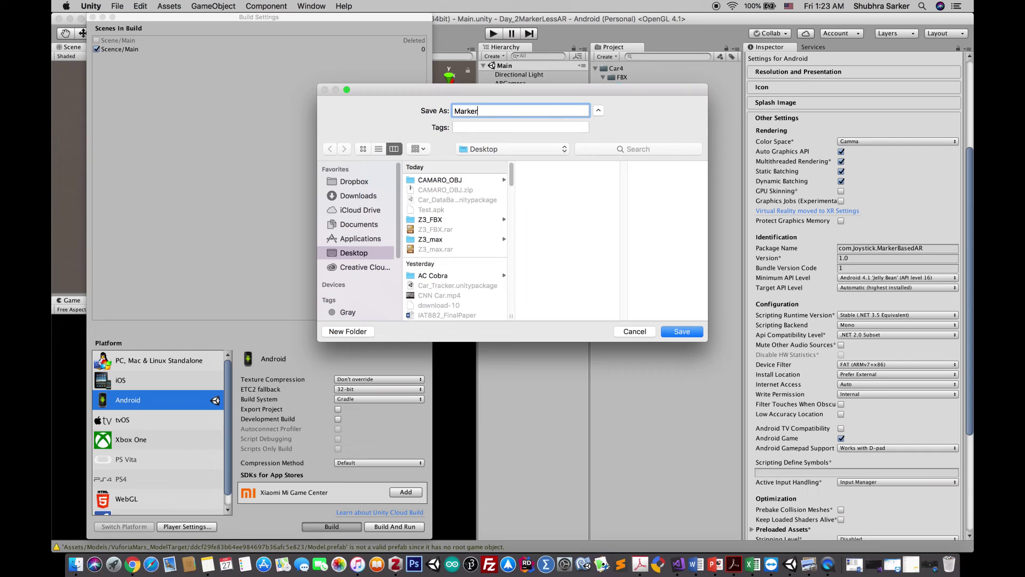
{"action": "key", "text": "BackSpace"}
{"action": "key", "text": "BackSpace"}
{"action": "type", "text": "BasedCar"}
{"action": "left_click", "coordinate": [678, 333]}
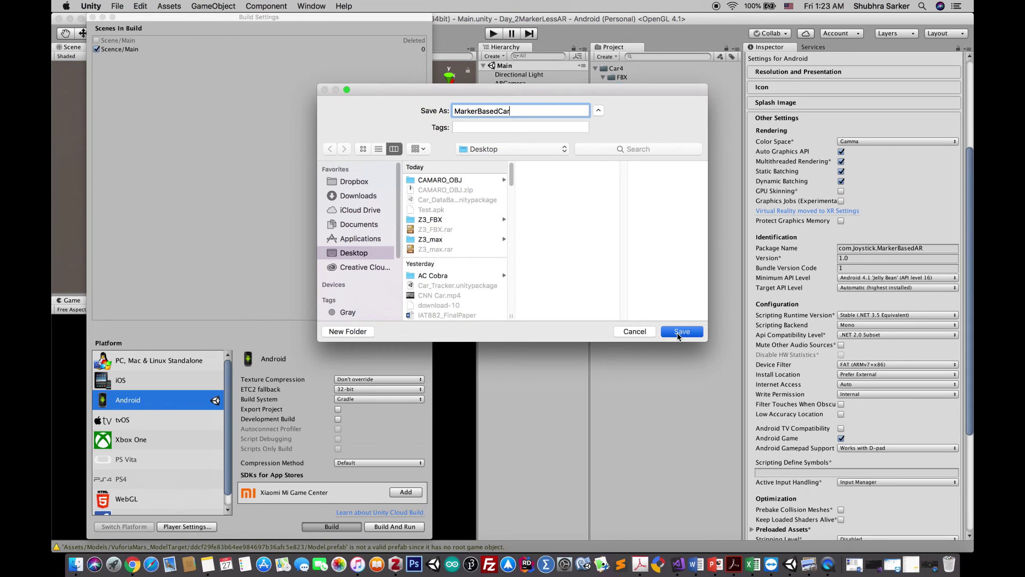